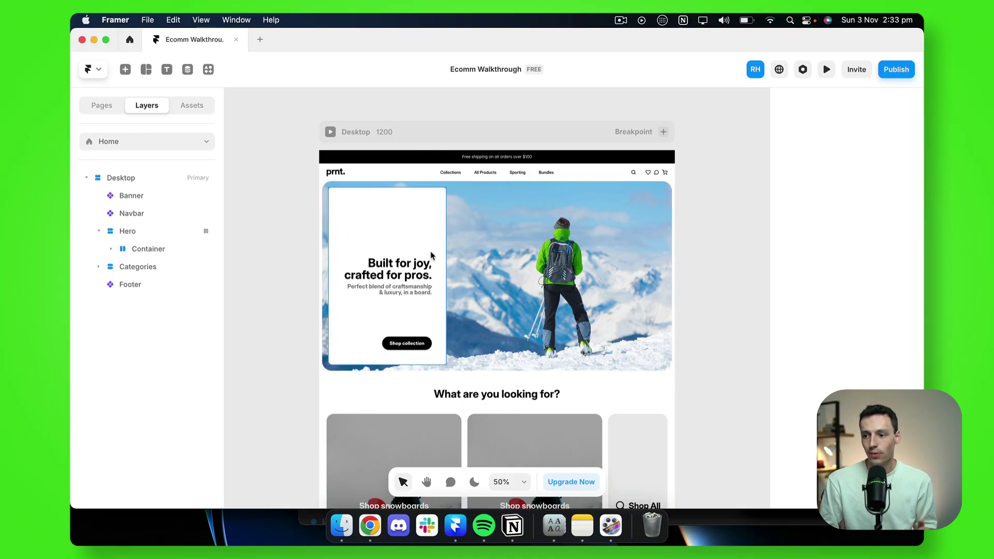
# Browse the Frameship plugin's sections, components and Ecommerce Template.
pyautogui.click(209, 70)
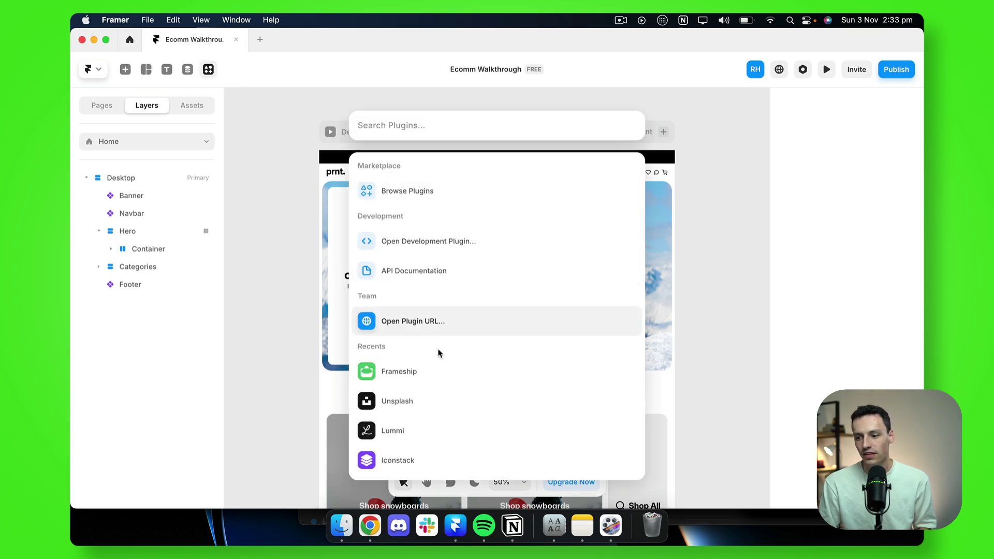
pyautogui.press('Escape')
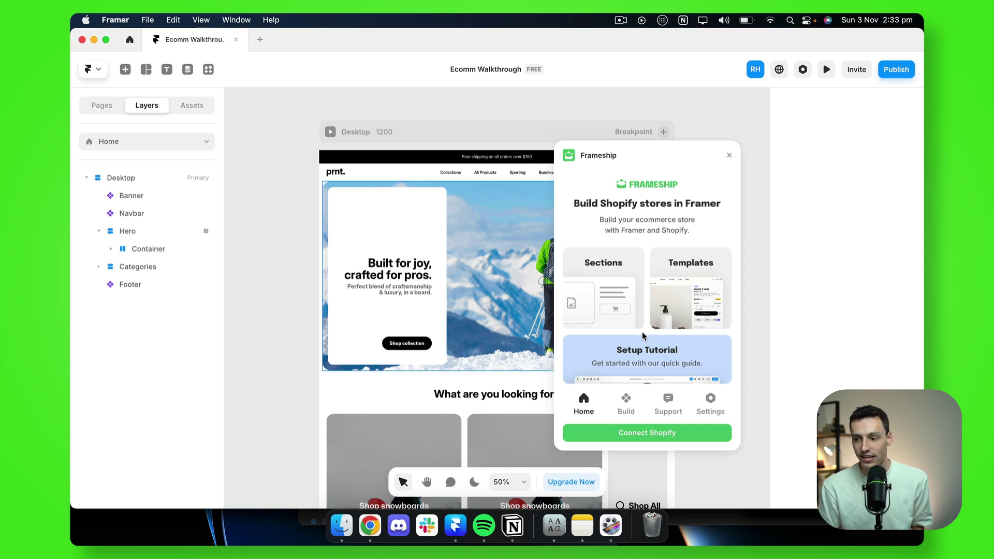
pyautogui.click(626, 406)
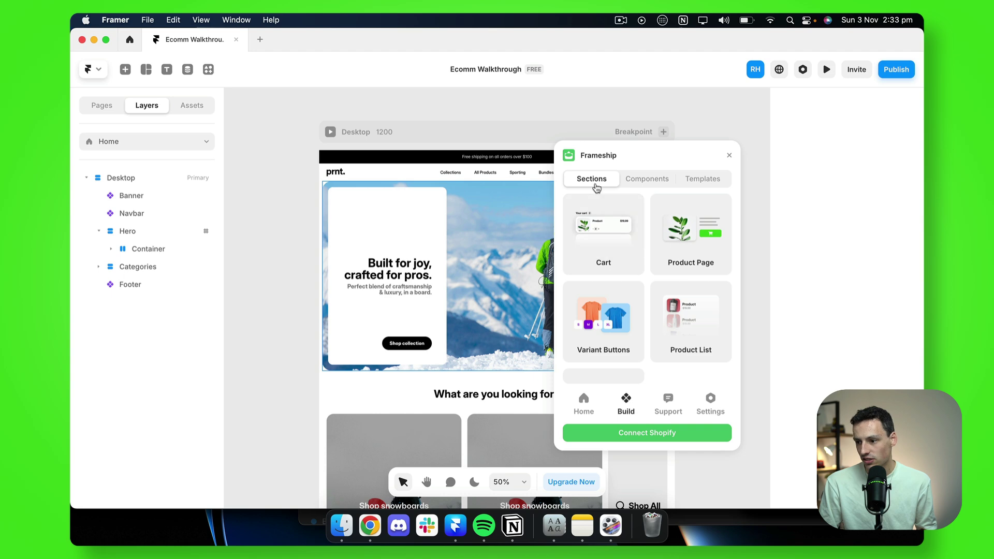
pyautogui.click(644, 186)
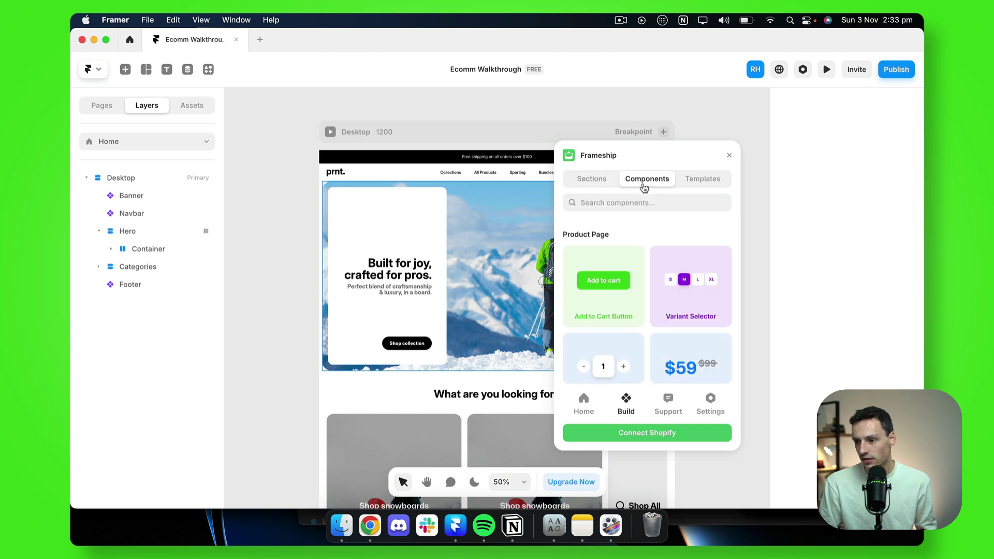
pyautogui.click(694, 185)
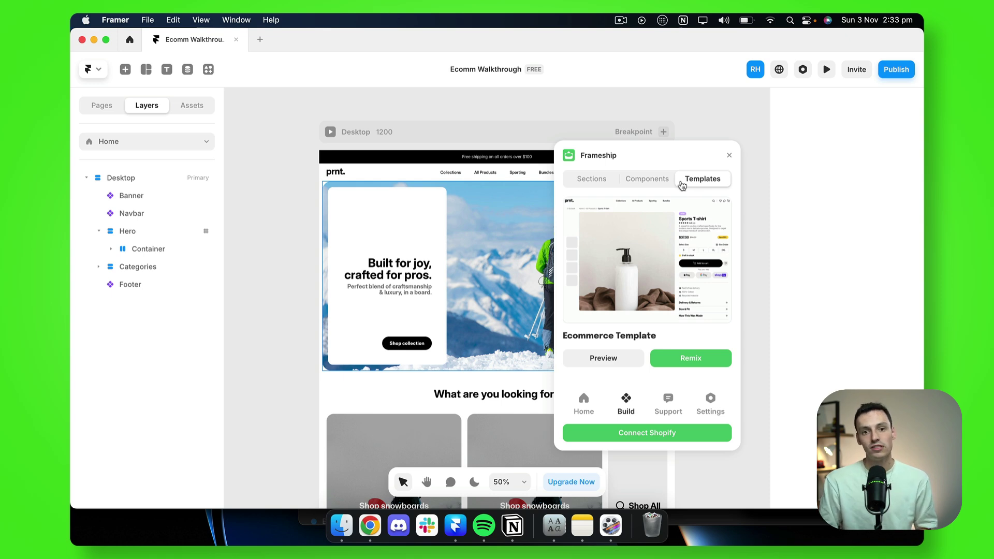
pyautogui.click(601, 179)
pyautogui.click(645, 178)
pyautogui.scroll(-5, 662, 279)
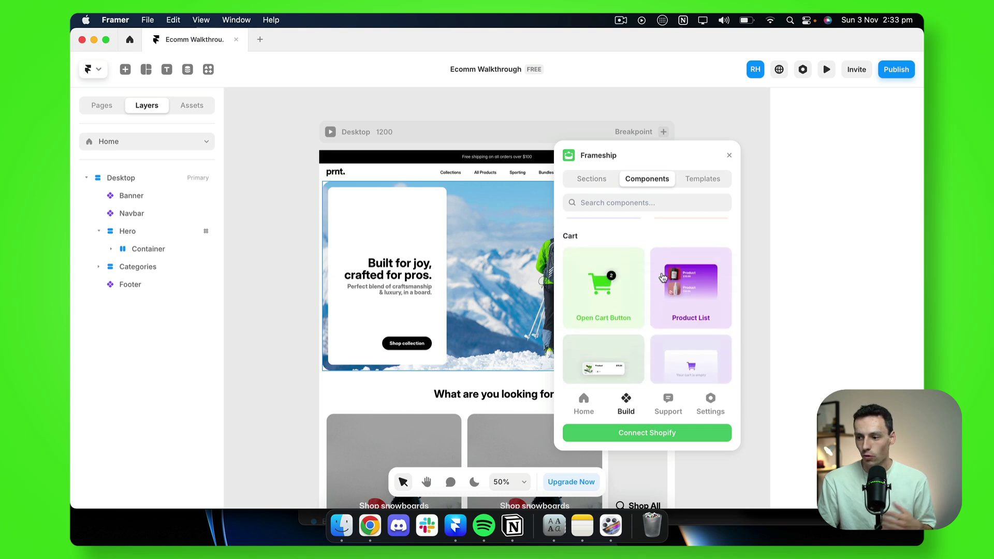
pyautogui.scroll(-4, 663, 278)
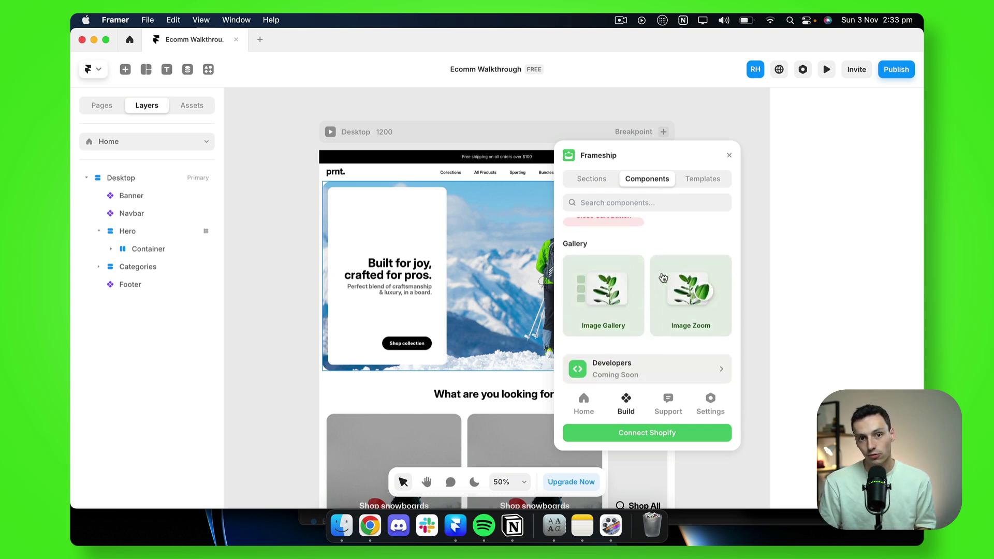
pyautogui.click(682, 181)
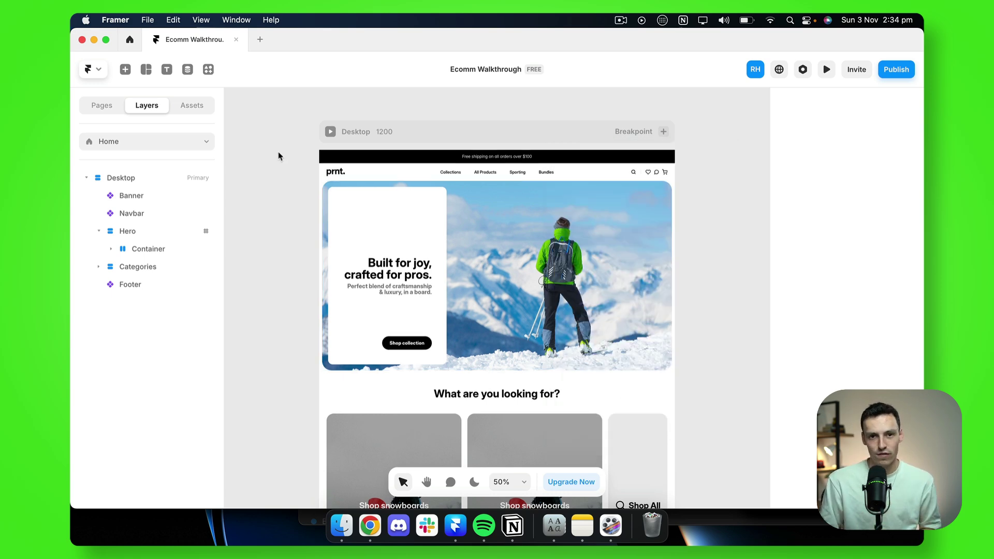
# Create the Frameship-synced 'My store' CMS collection and start the Shopify connection form.
pyautogui.click(188, 70)
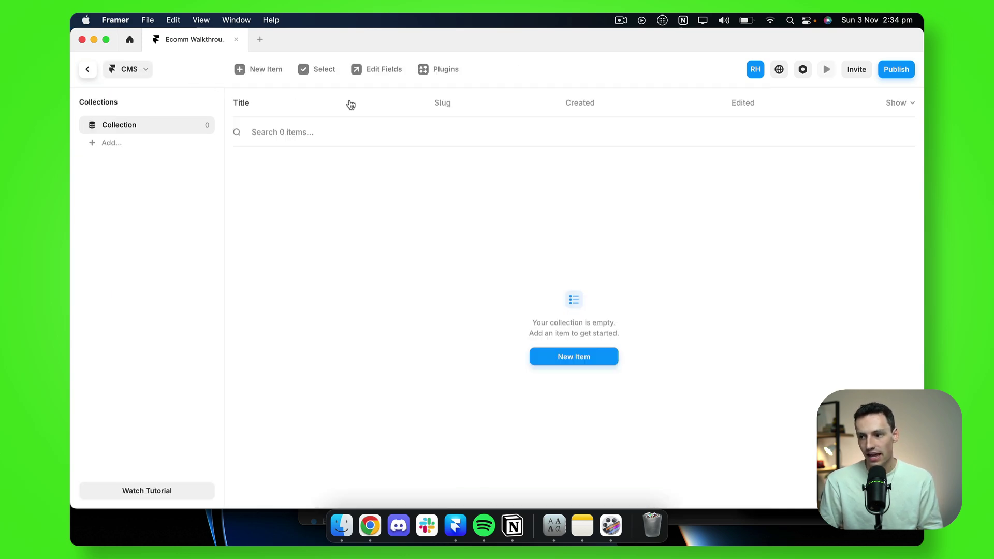
pyautogui.click(435, 69)
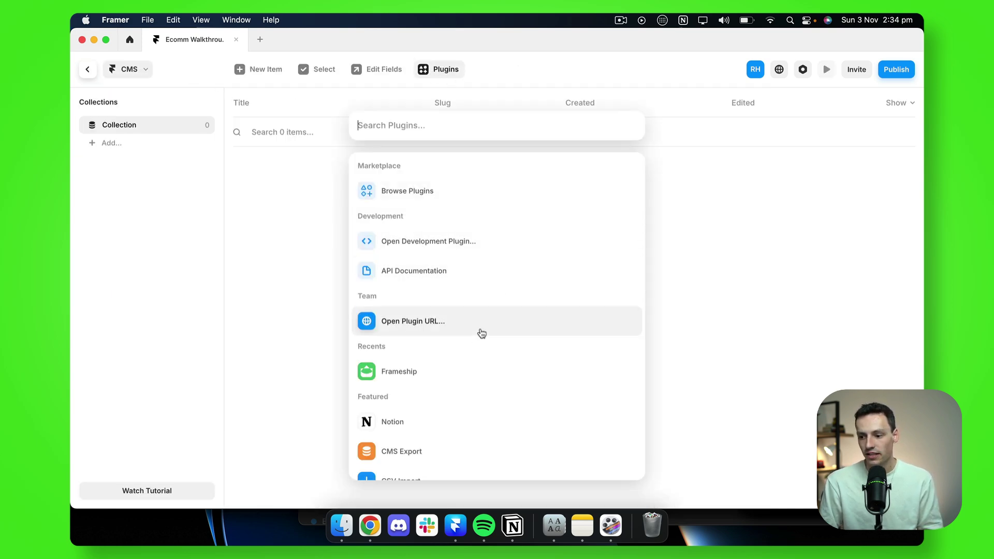
pyautogui.click(460, 371)
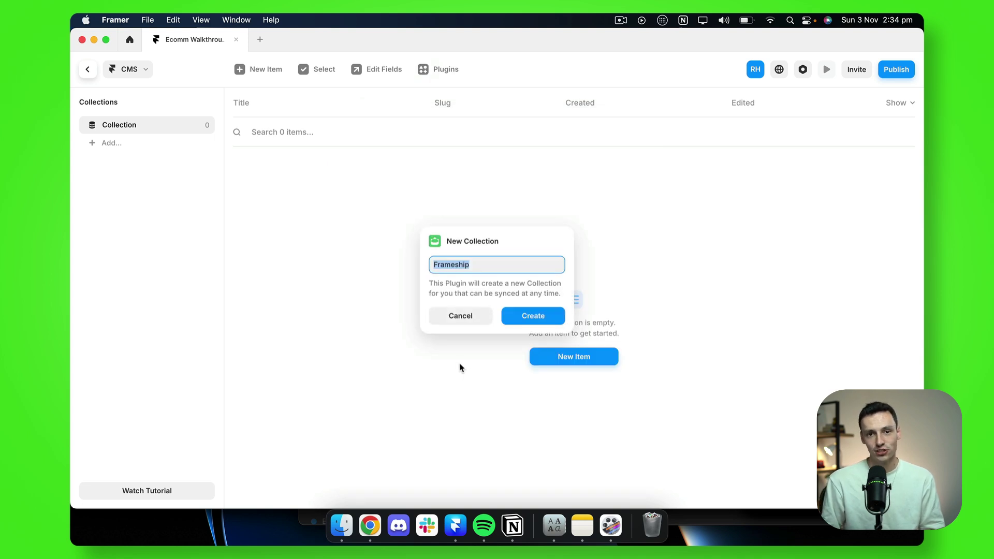
pyautogui.press('BackSpace')
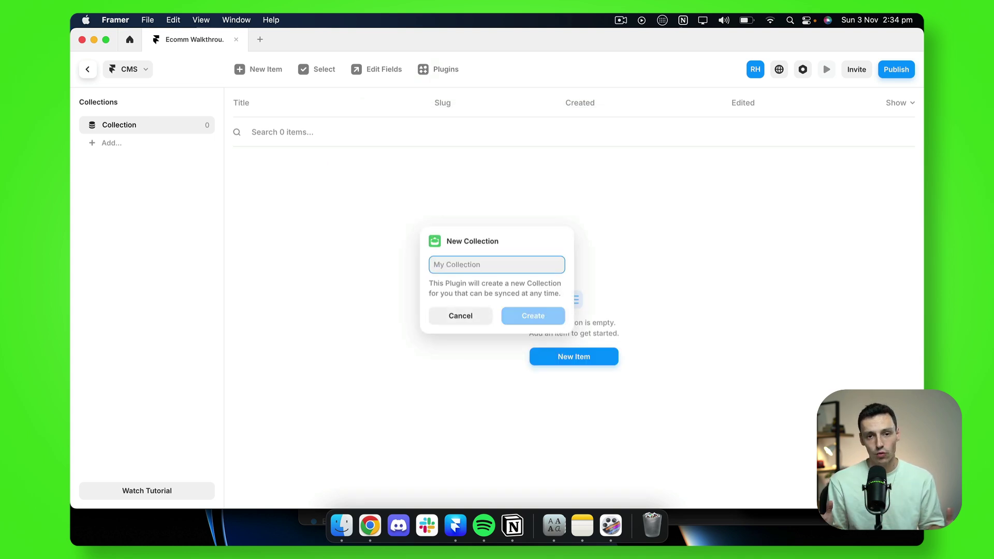
pyautogui.write('My store')
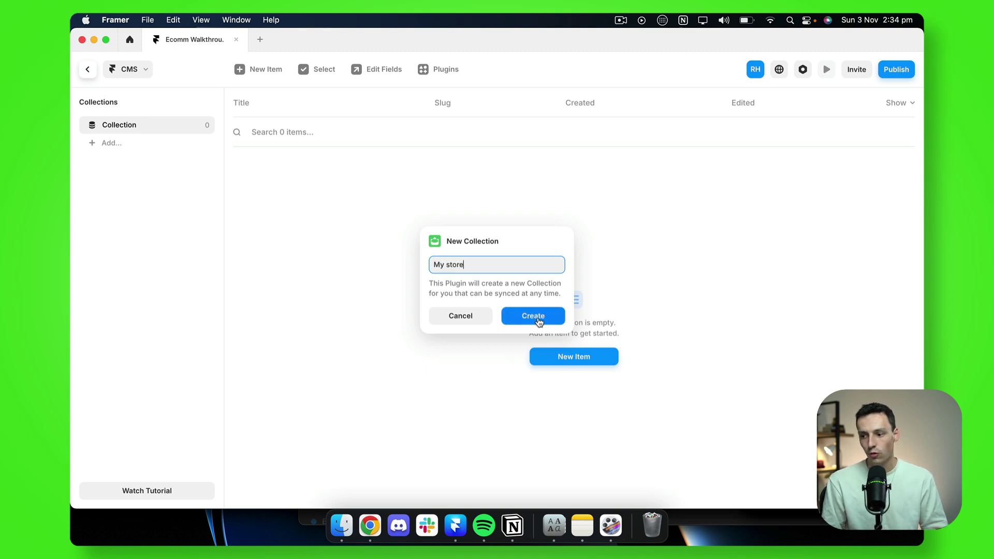
pyautogui.click(537, 317)
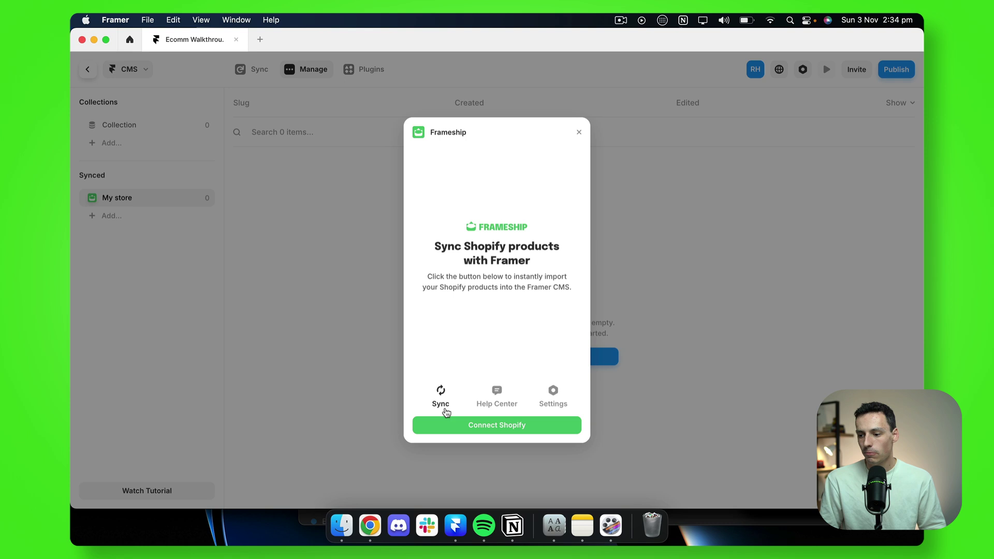
pyautogui.click(479, 430)
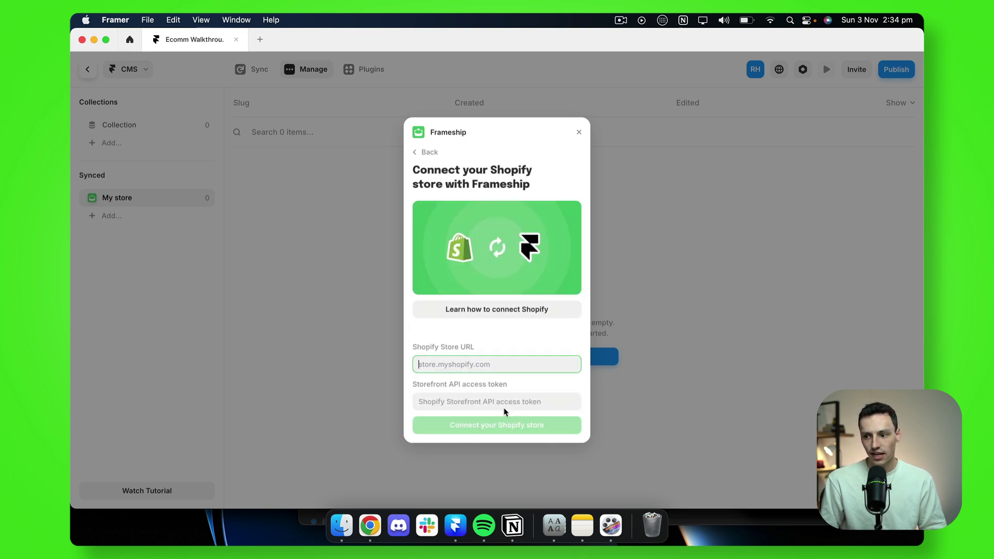
pyautogui.click(512, 396)
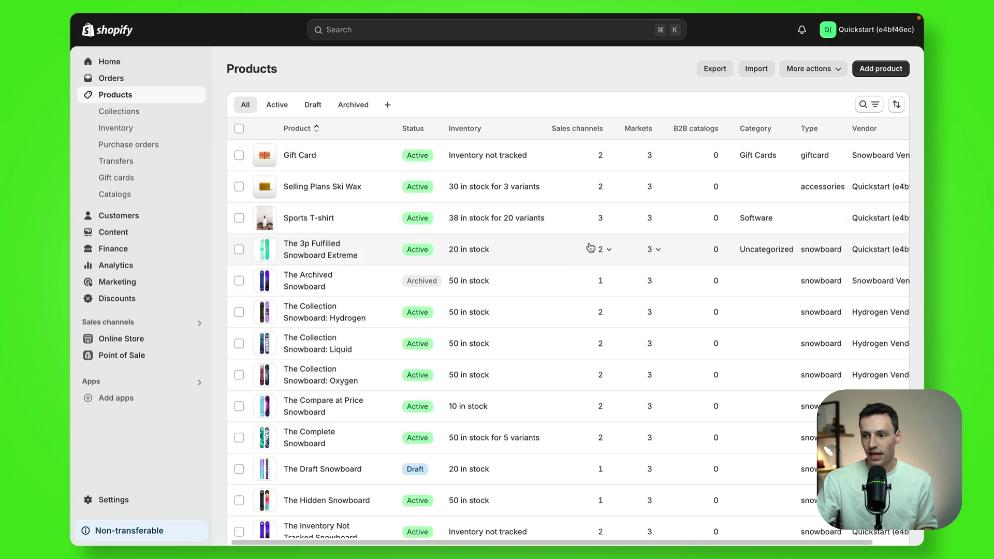
# Copy the live storefront's myshopify URL into Frameship's Shopify Store URL field.
pyautogui.scroll(-1, 434, 367)
pyautogui.scroll(-2, 433, 366)
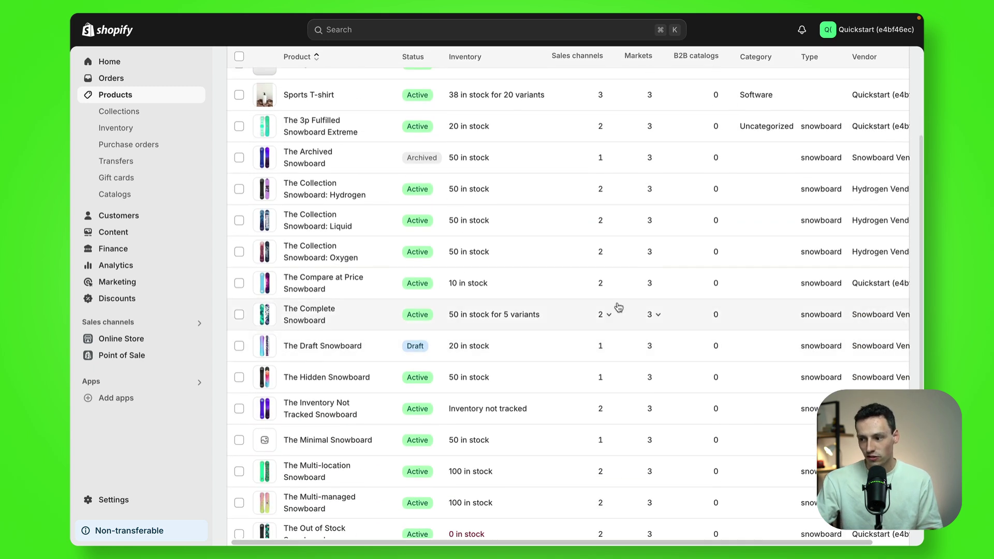
pyautogui.scroll(-2, 424, 306)
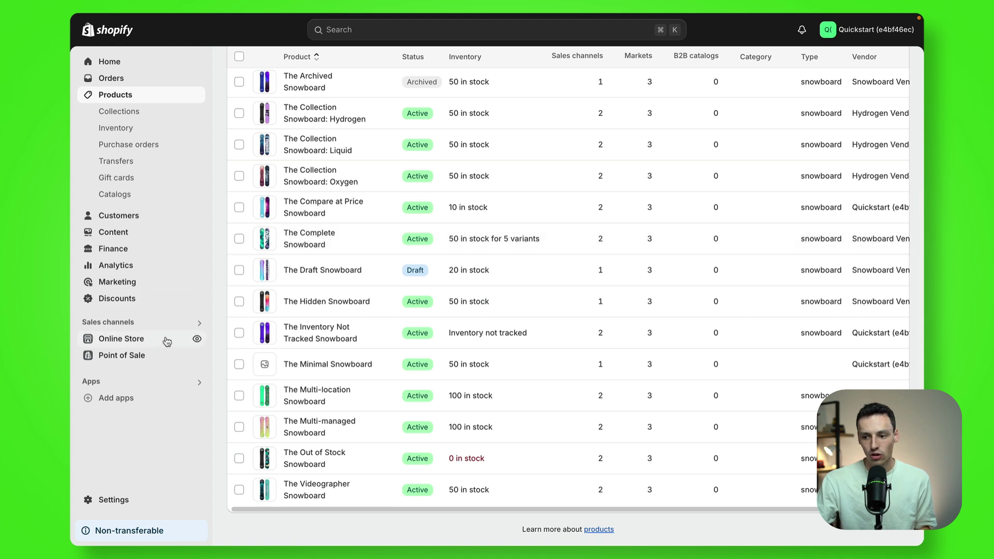
pyautogui.click(197, 340)
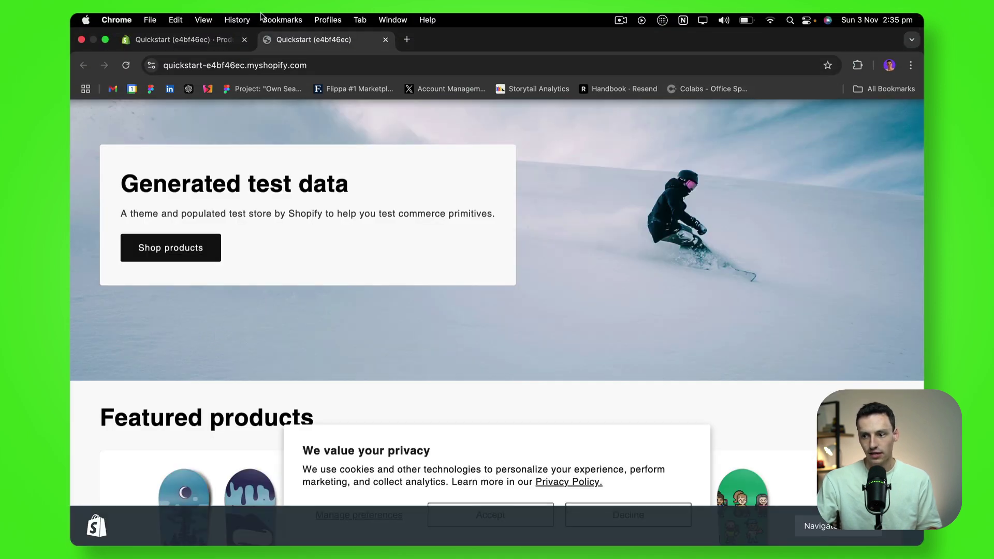
pyautogui.click(310, 65)
pyautogui.press('super+c')
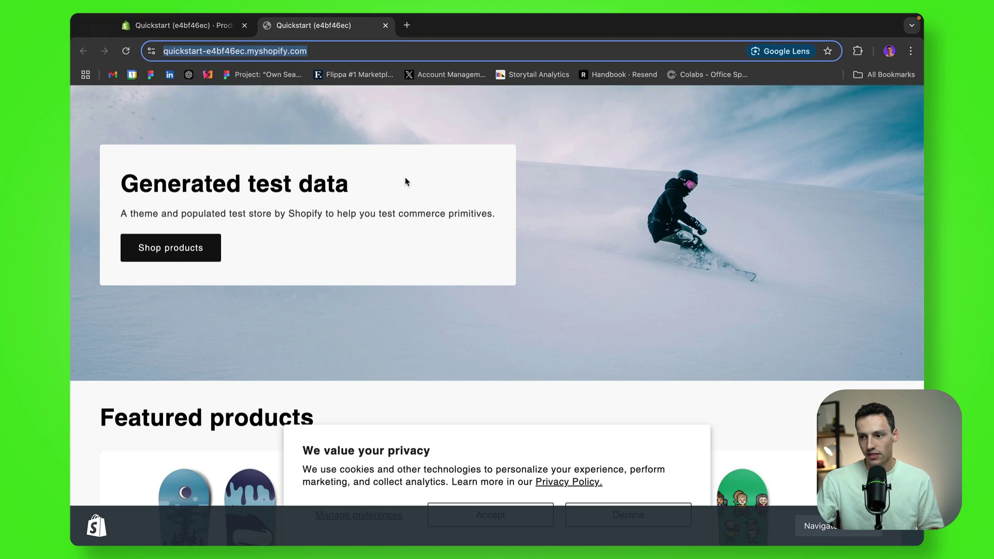
pyautogui.press('super+Tab')
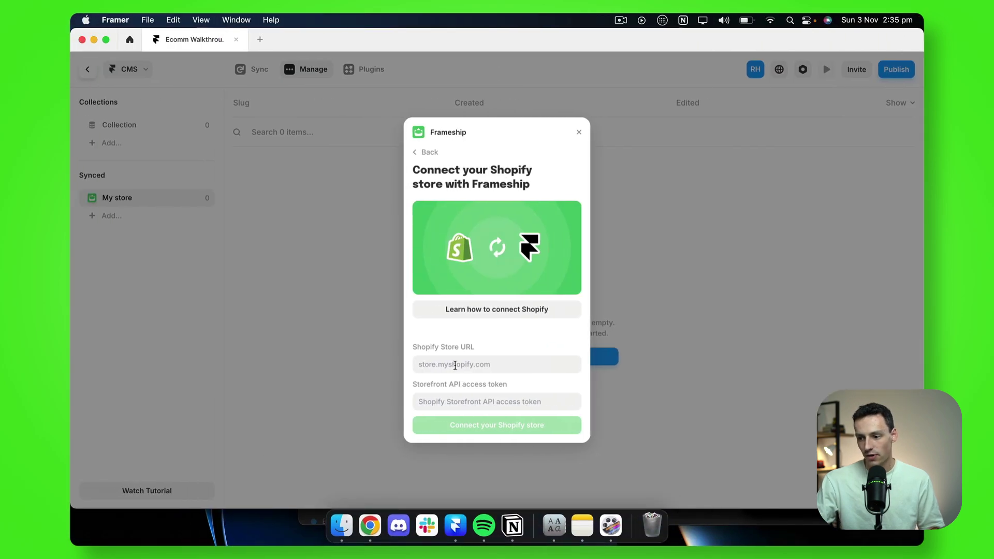
pyautogui.click(456, 365)
pyautogui.press('super+v')
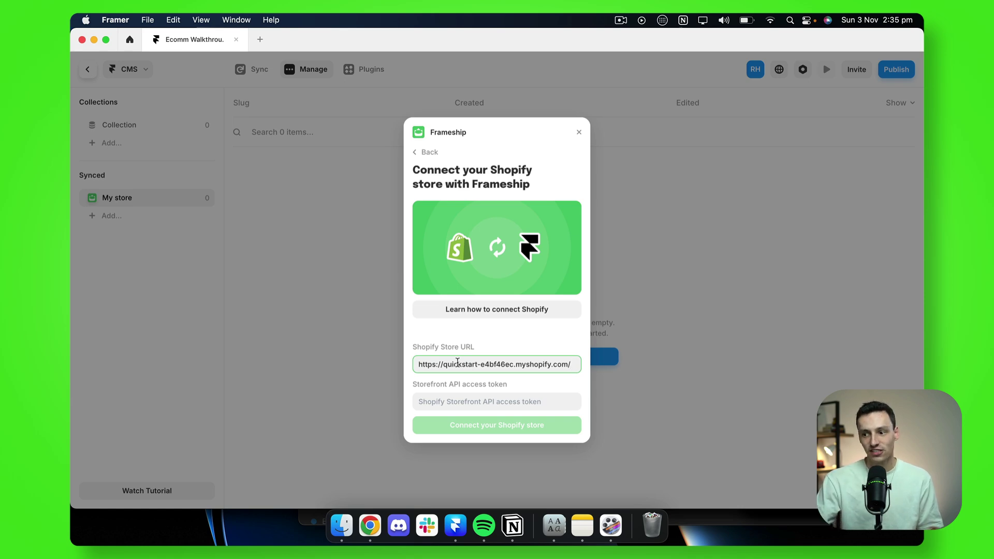
pyautogui.press('super+Tab')
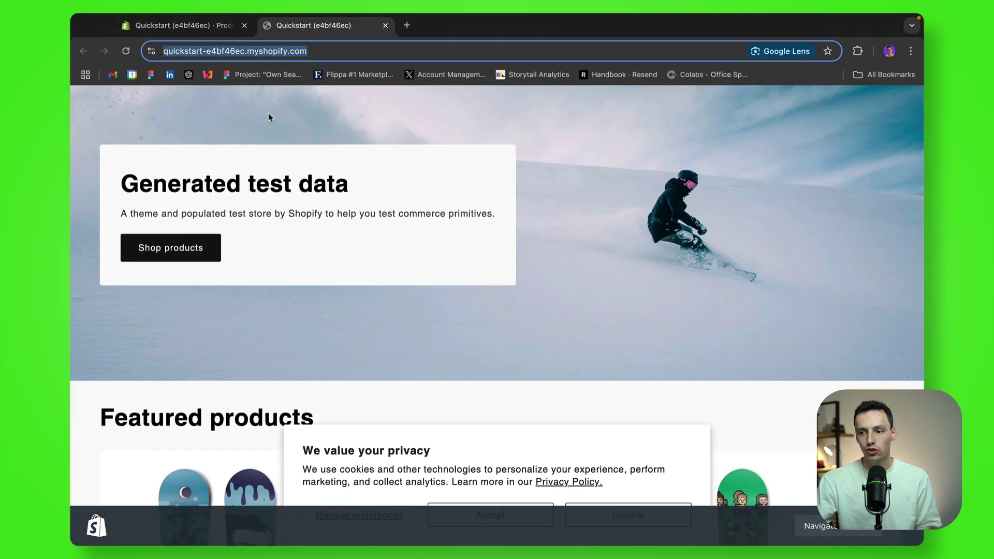
# Create a Shopify custom app named 'Framer connection' from the Develop apps settings.
pyautogui.click(152, 40)
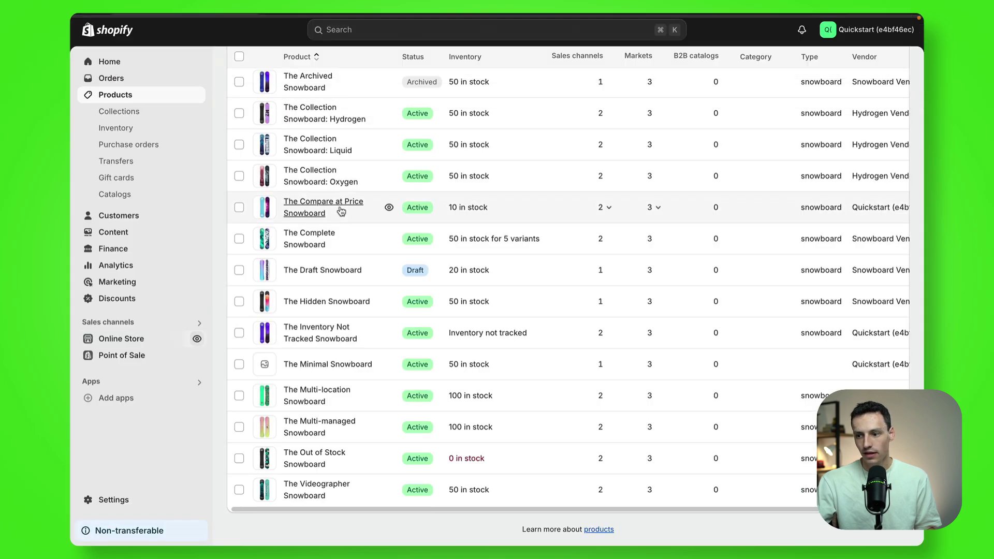
pyautogui.click(407, 29)
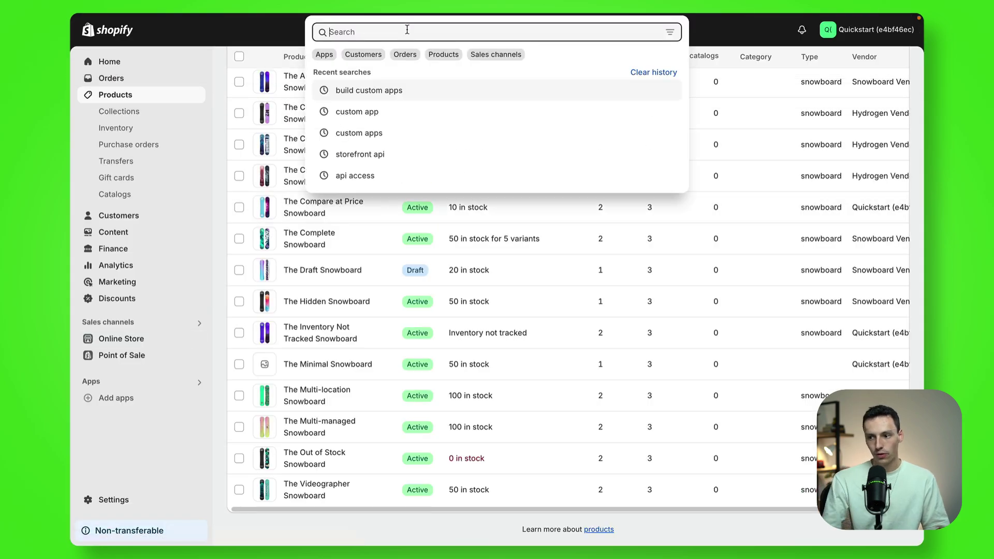
pyautogui.click(410, 99)
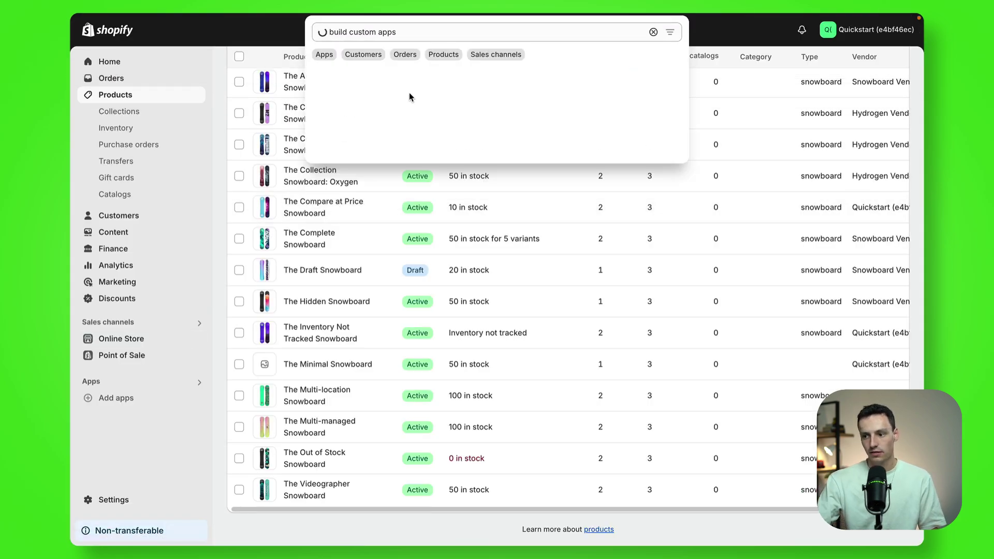
pyautogui.click(397, 94)
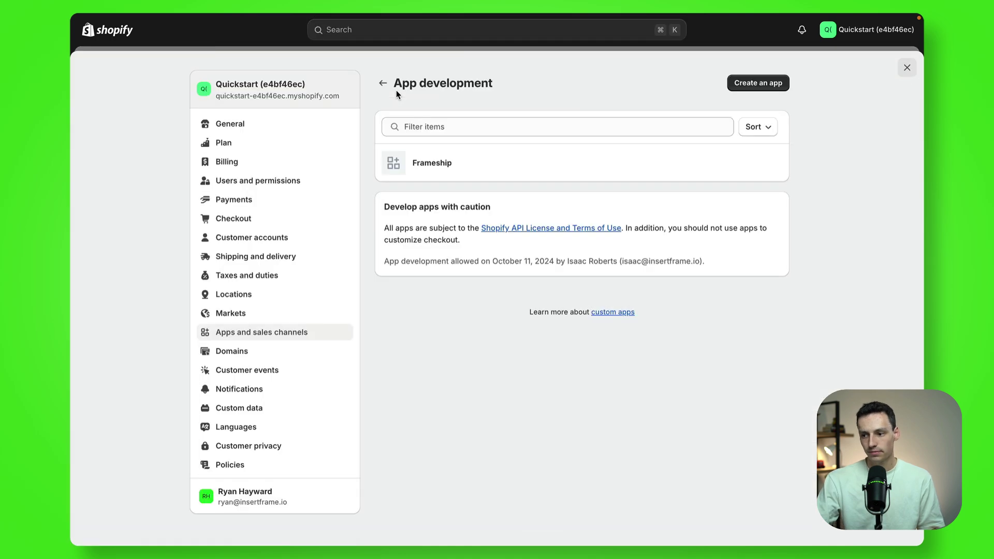
pyautogui.click(744, 89)
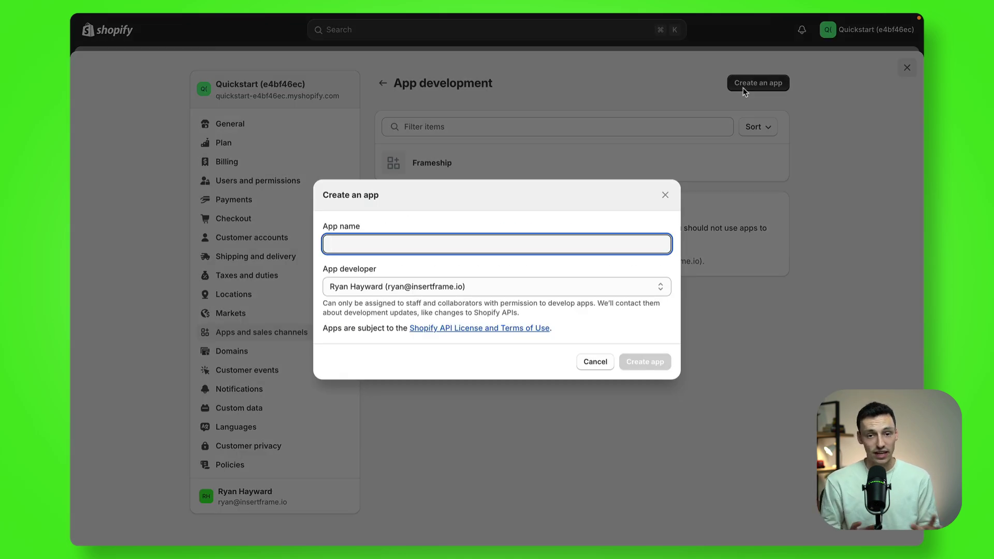
pyautogui.write('Framer connection')
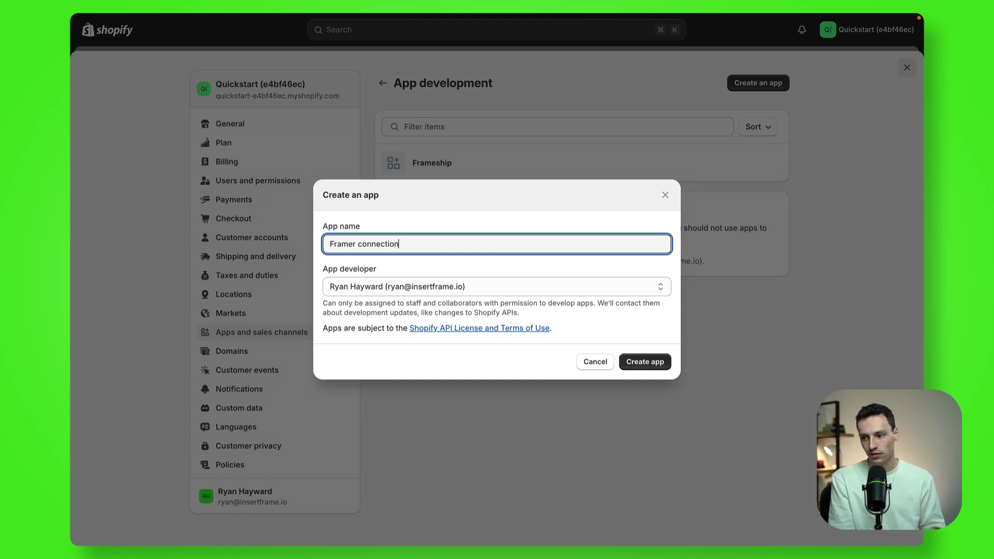
pyautogui.press('Return')
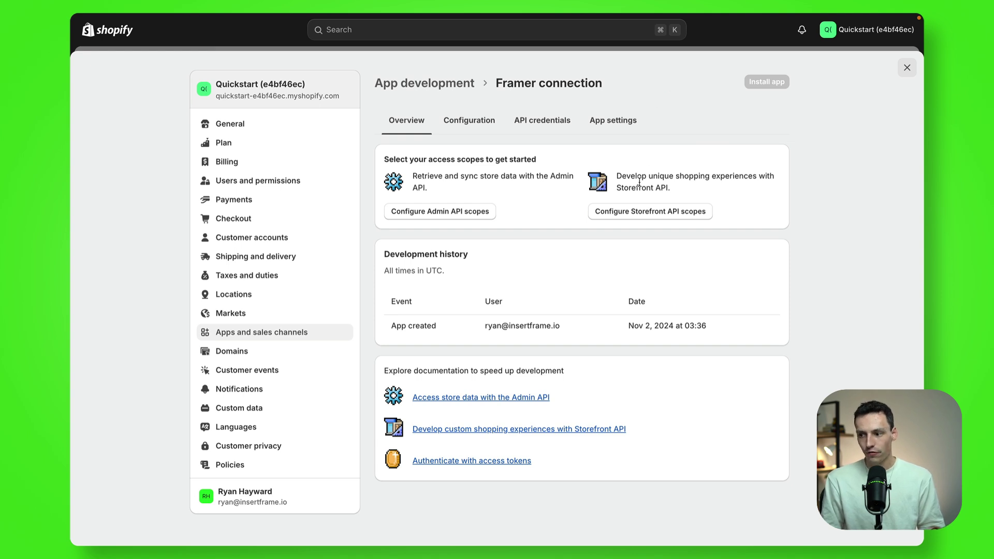
# Tick the unauthenticated_write_checkouts, read_product_listings and read_product_inventory Storefront API scopes.
pyautogui.click(649, 214)
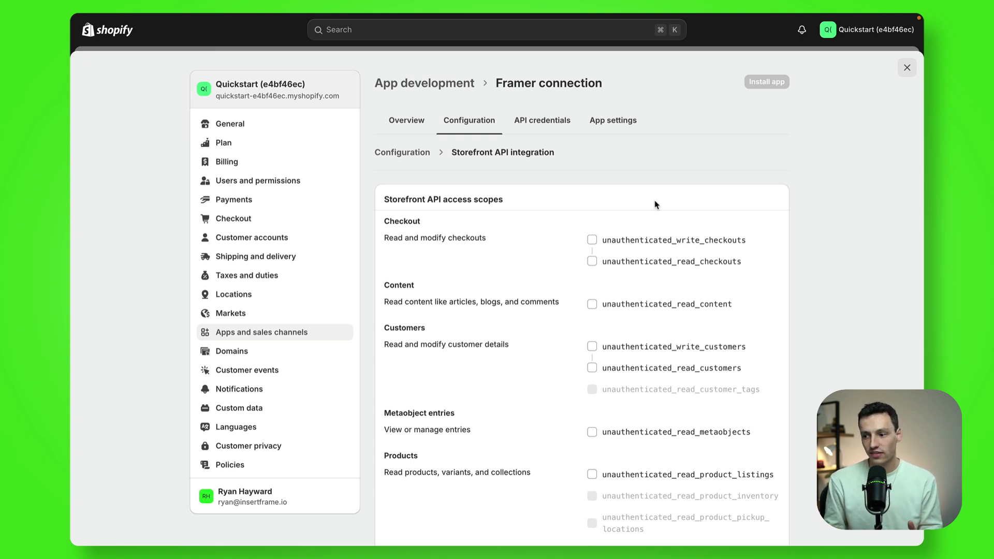
pyautogui.click(592, 240)
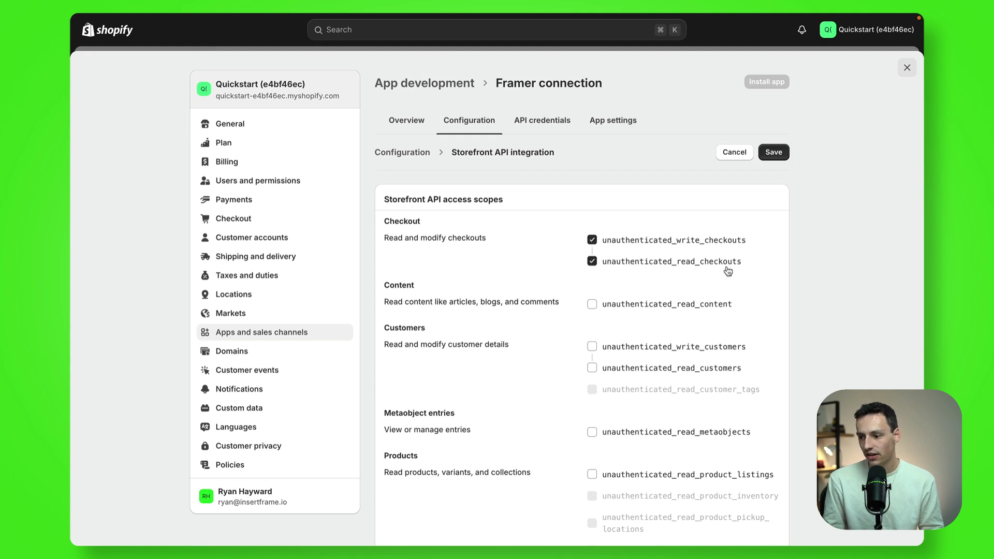
pyautogui.scroll(-3, 729, 270)
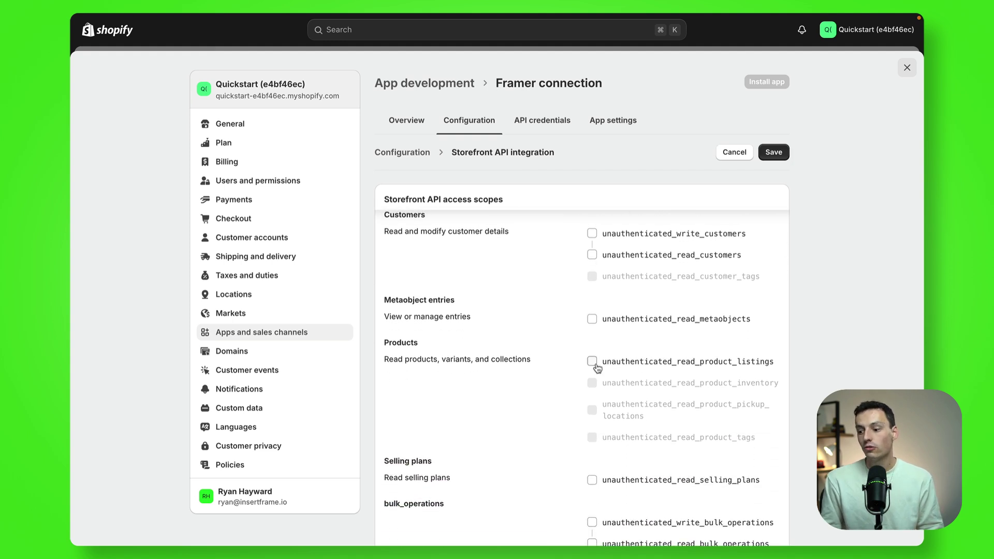
pyautogui.click(592, 363)
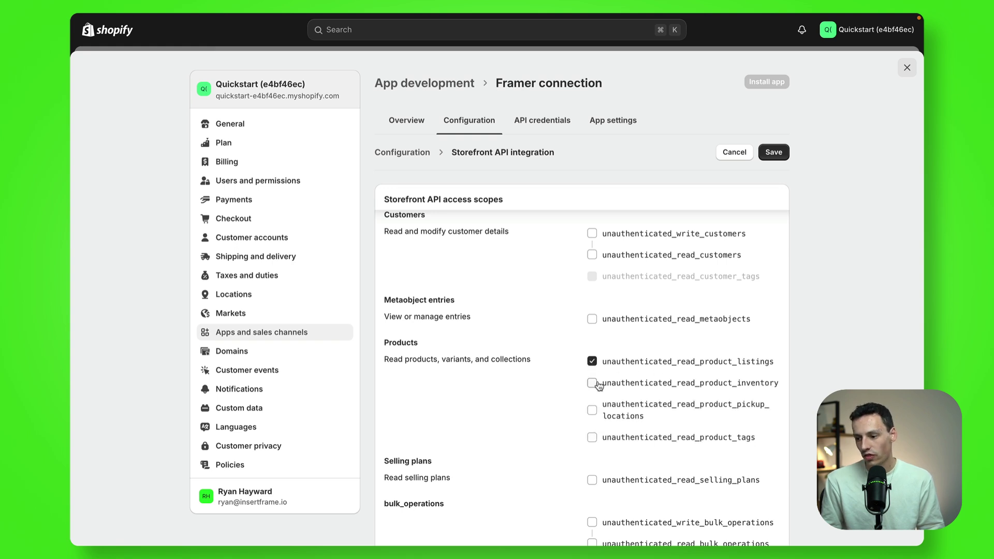
pyautogui.click(592, 383)
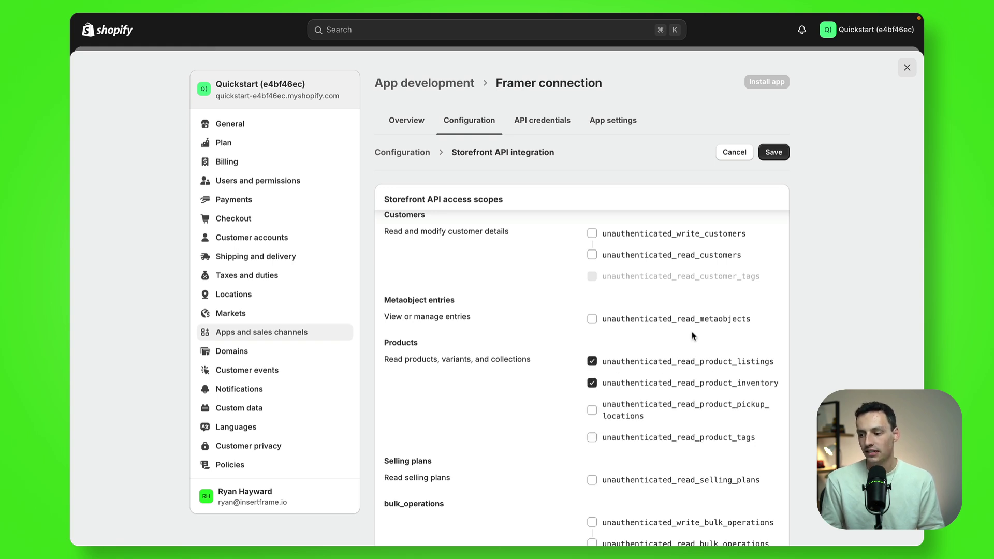
pyautogui.scroll(2, 695, 334)
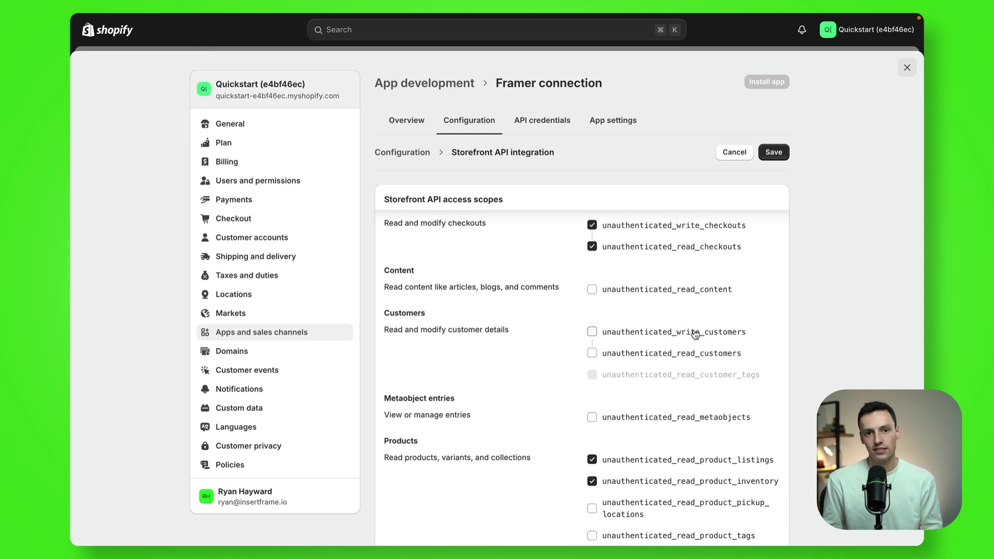
# Save the access scopes and install the Framer connection app on the store.
pyautogui.click(780, 153)
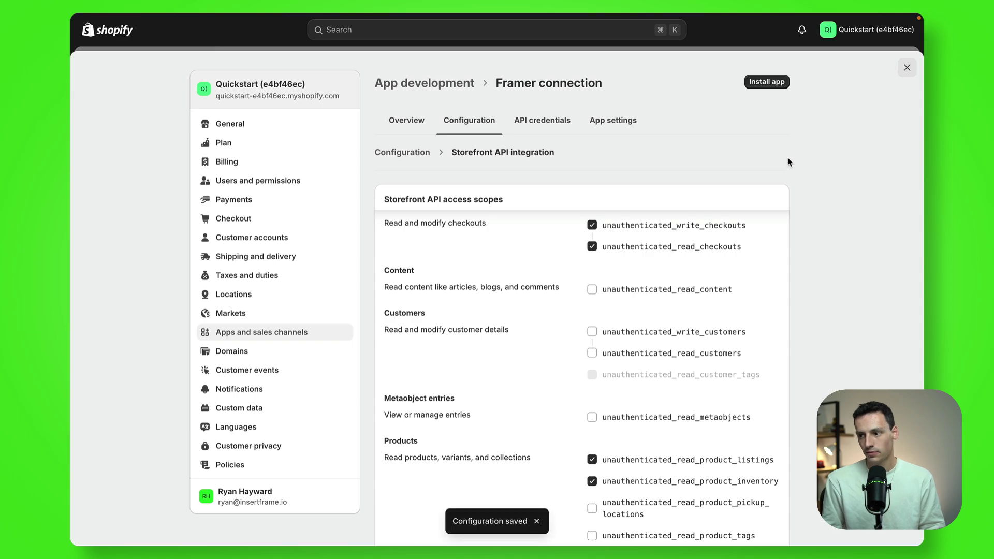
pyautogui.click(757, 83)
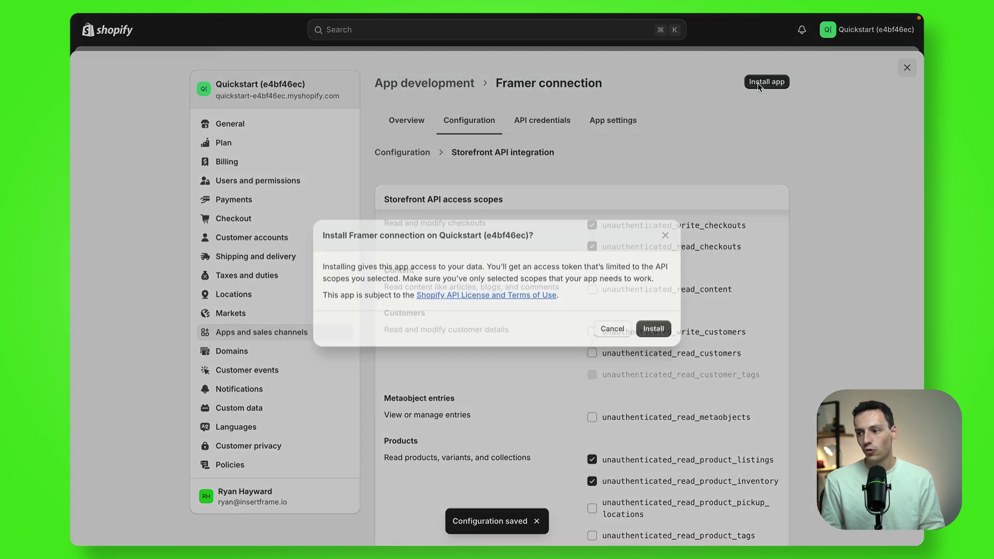
pyautogui.click(666, 327)
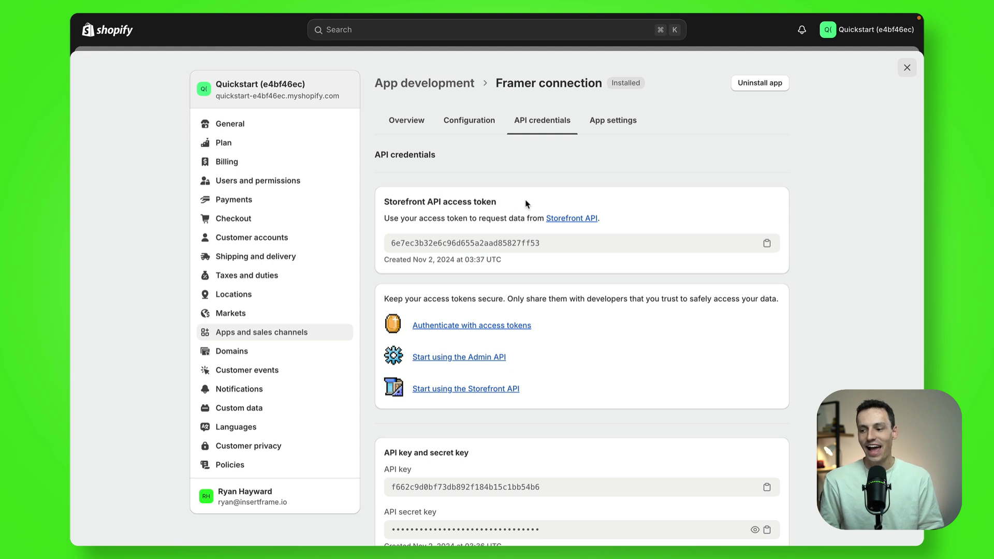
# Copy the app's Storefront API access token from API credentials.
pyautogui.click(767, 243)
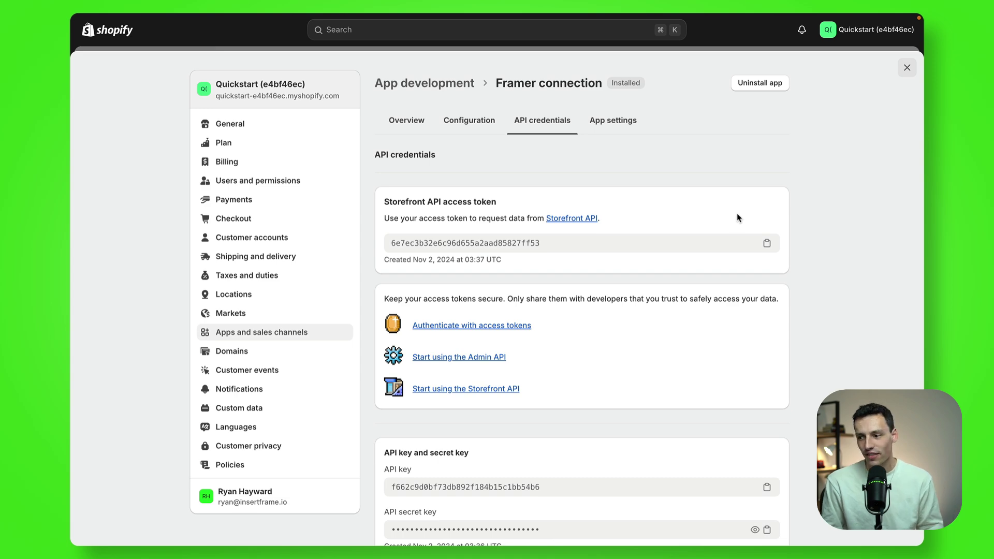
pyautogui.click(767, 243)
pyautogui.hotkey('ctrl', 'Left')
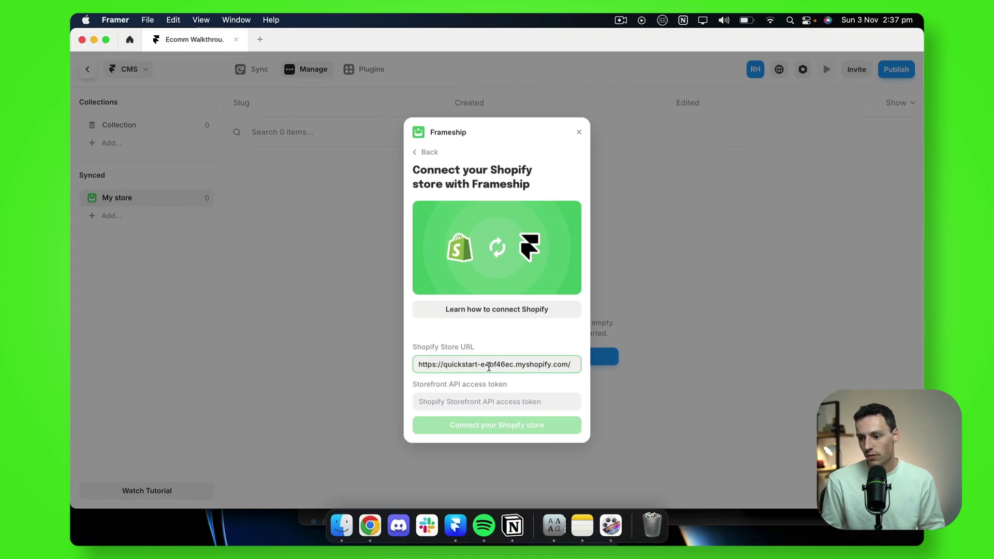
# Paste the access token, connect the Shopify store, and import its 15 products.
pyautogui.click(507, 402)
pyautogui.press('cmd+v')
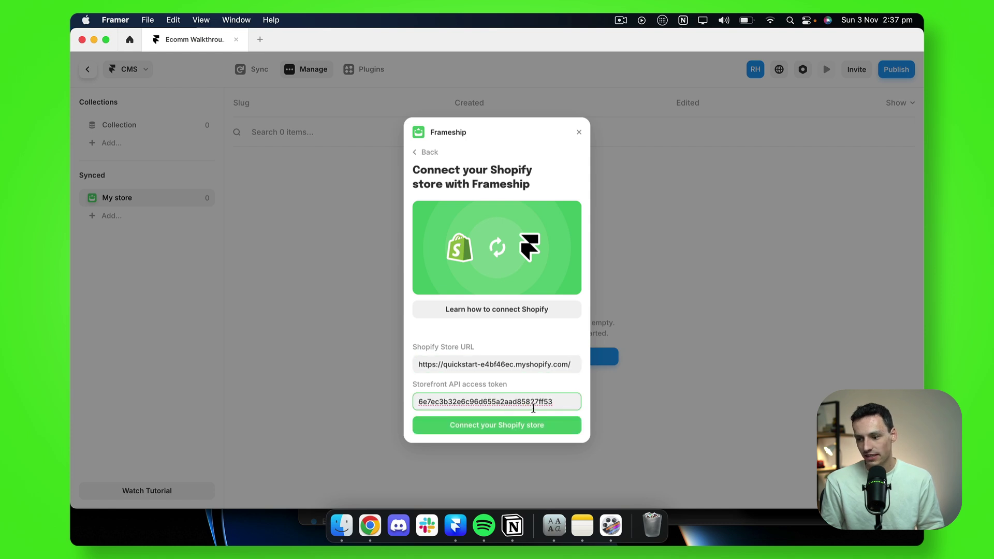
pyautogui.click(539, 426)
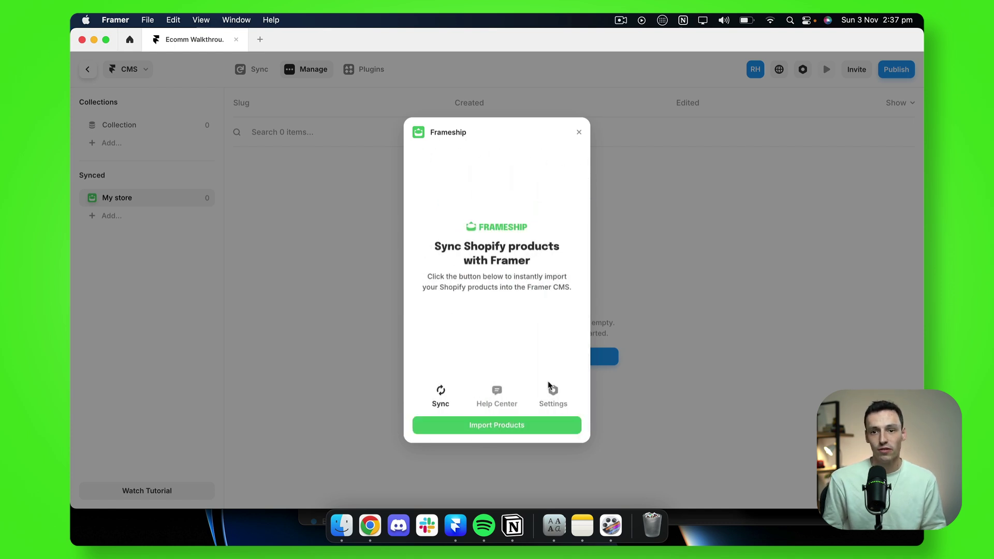
pyautogui.click(548, 426)
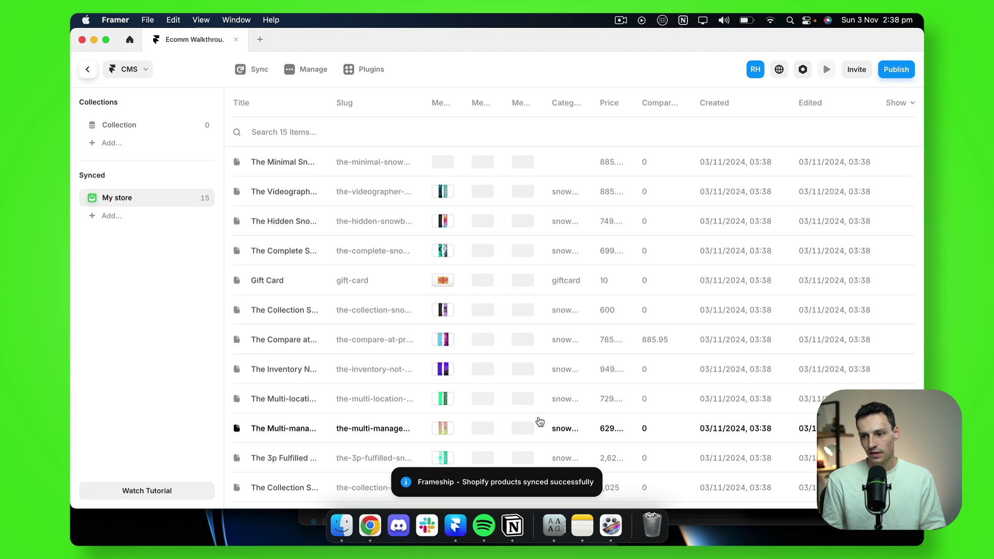
# Check the Shopify product list, then run Sync on Framer's My store collection.
pyautogui.scroll(-3, 539, 422)
pyautogui.scroll(3, 613, 378)
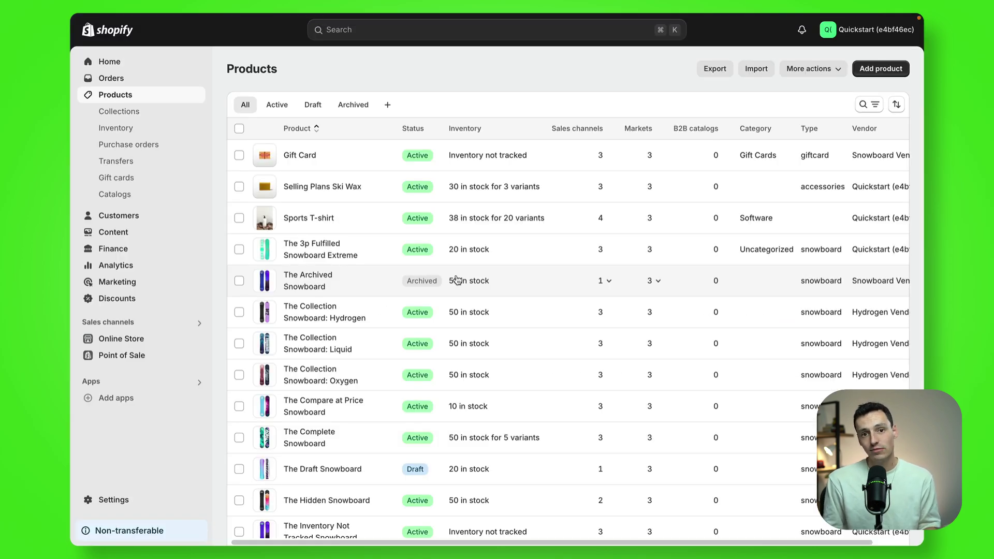
pyautogui.scroll(-5, 549, 302)
pyautogui.scroll(5, 549, 302)
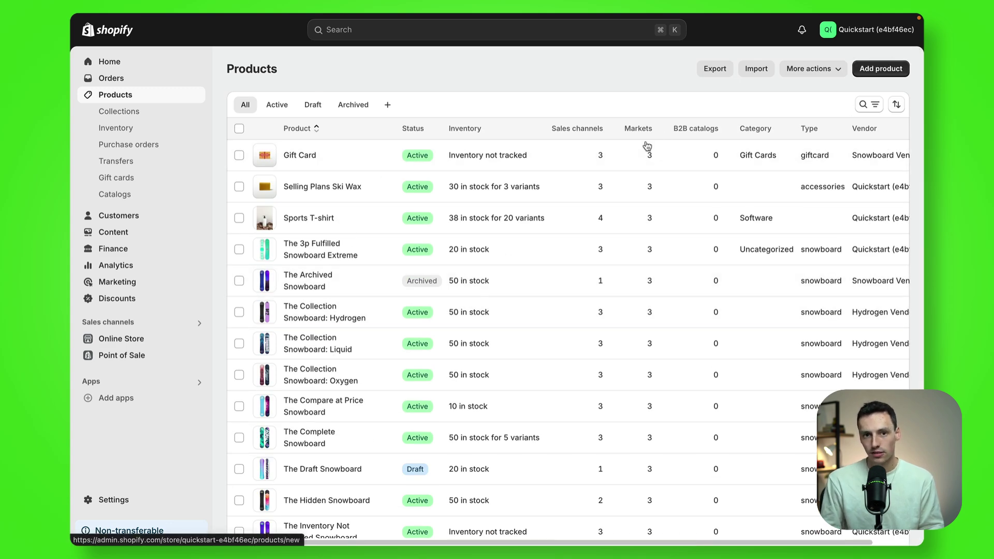
pyautogui.hotkey('ctrl', 'Left')
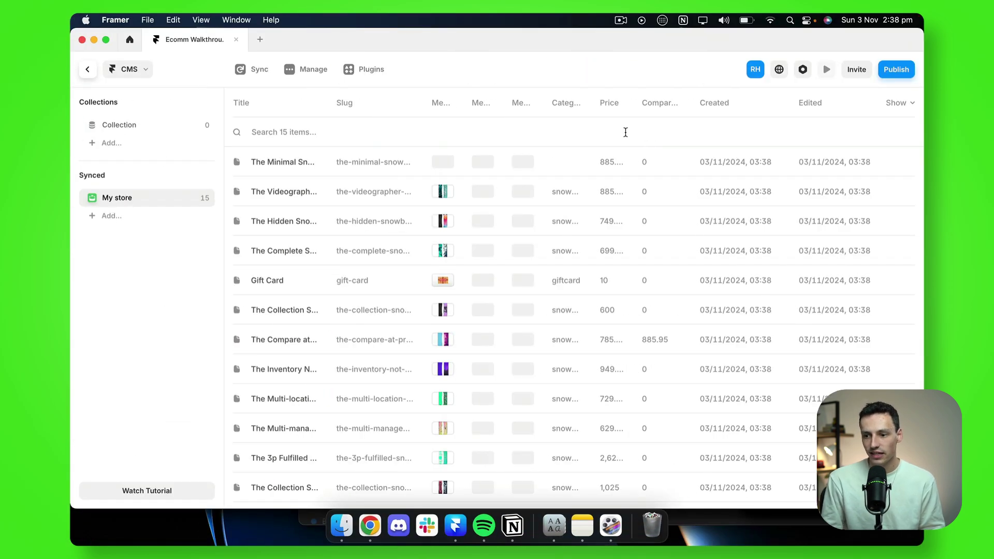
pyautogui.click(257, 73)
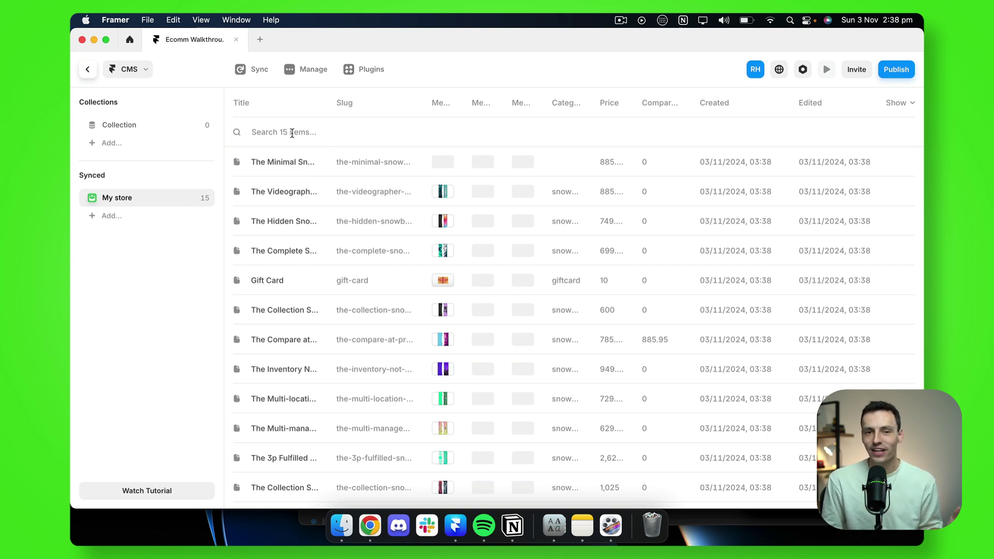
# Add a My store Detail Page through the Pages panel's New CMS Page menu.
pyautogui.click(87, 69)
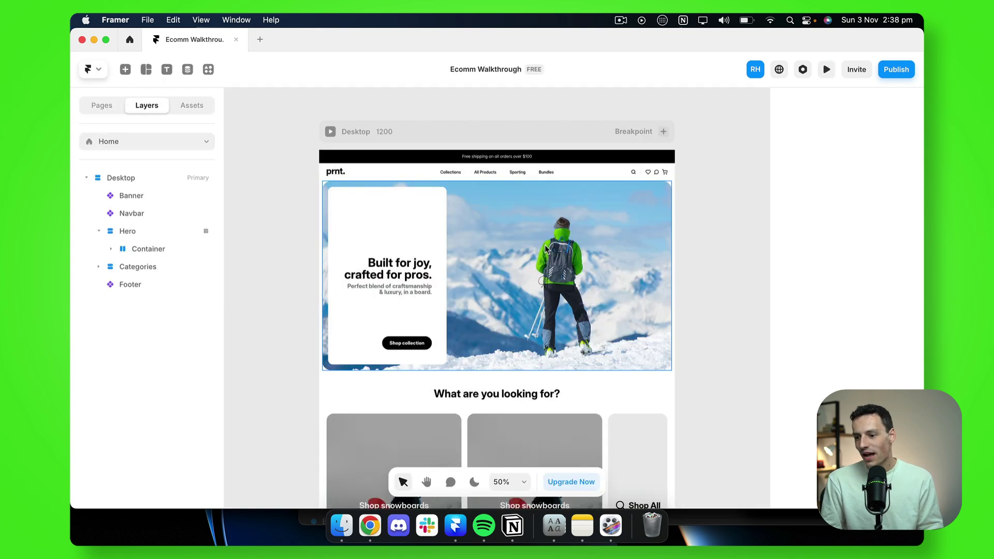
pyautogui.click(120, 108)
pyautogui.click(210, 139)
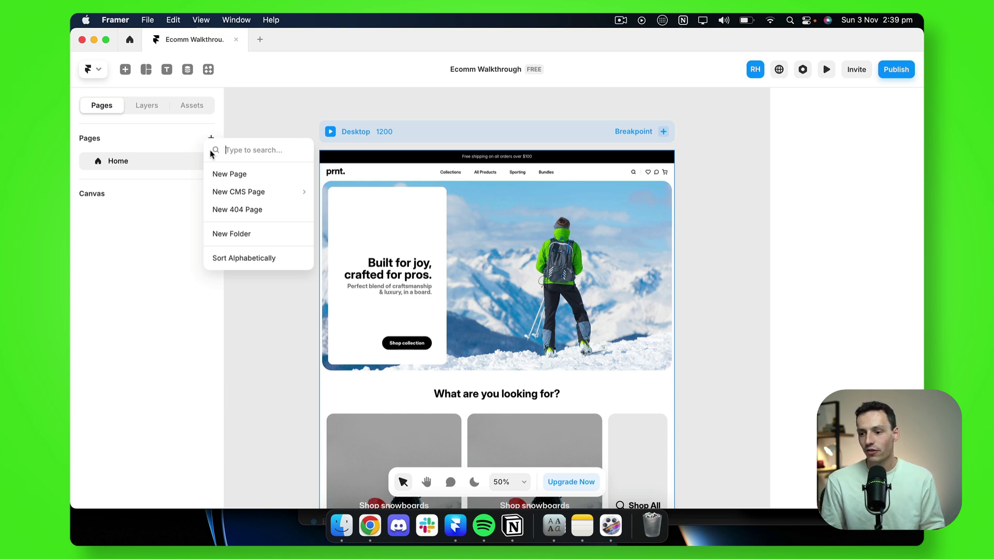
pyautogui.moveTo(249, 192)
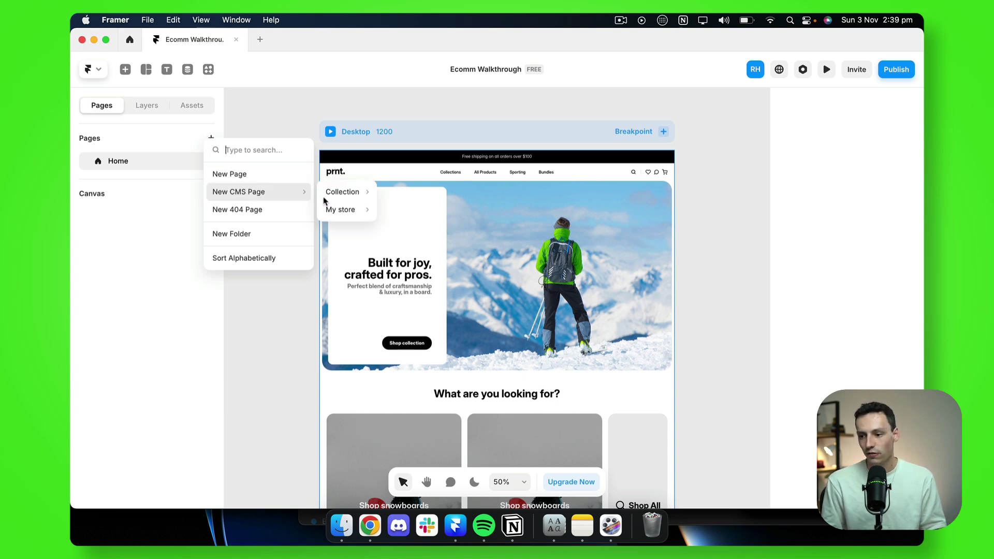
pyautogui.moveTo(335, 212)
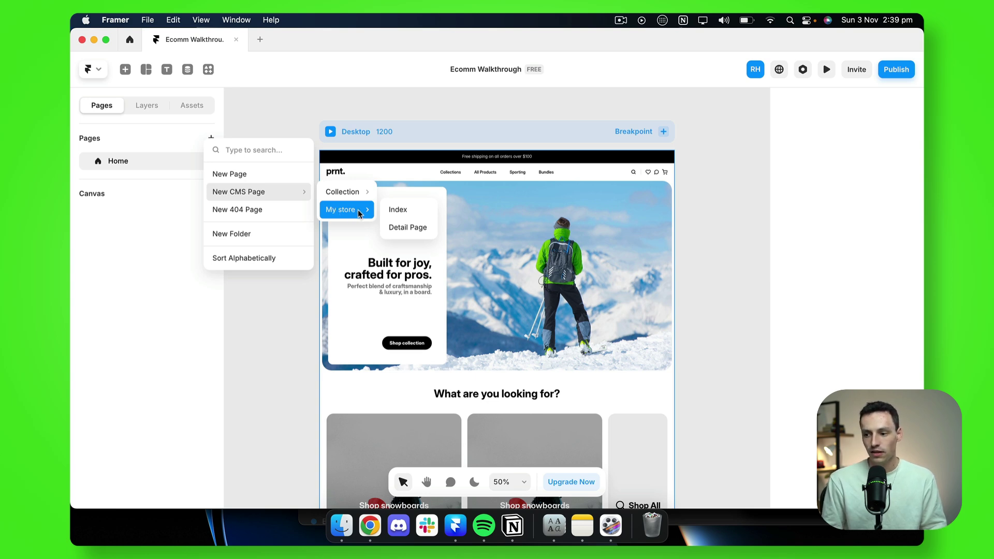
pyautogui.click(406, 228)
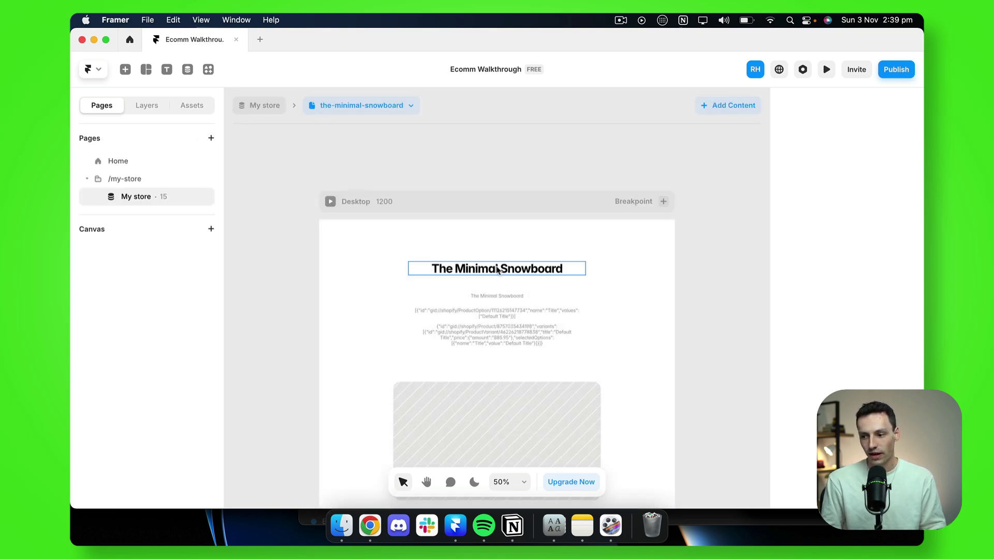
# Marquee-select and delete the detail page's default content, leaving an empty Desktop frame.
pyautogui.scroll(-5, 499, 266)
pyautogui.scroll(-2, 536, 282)
pyautogui.scroll(-5, 535, 282)
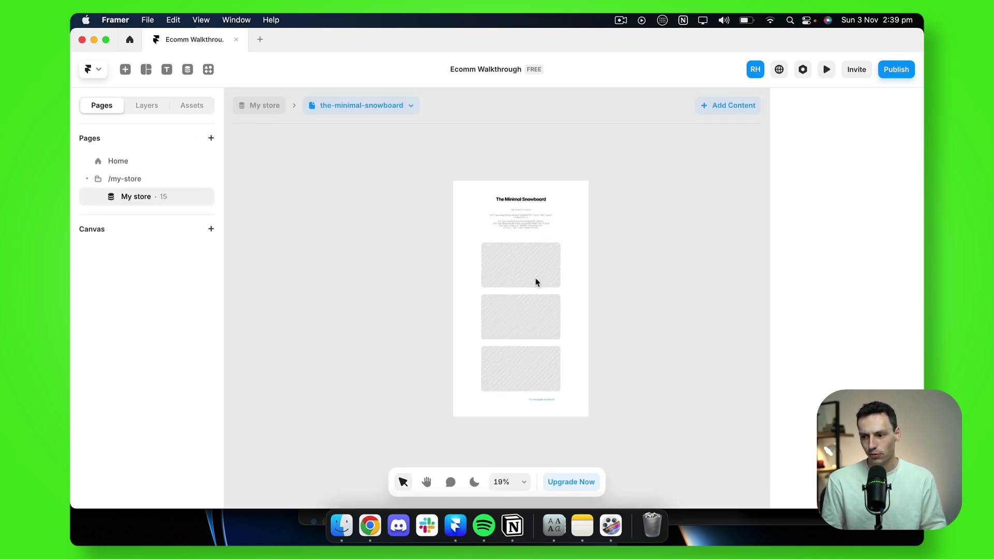
pyautogui.moveTo(623, 416); pyautogui.dragTo(457, 186)
pyautogui.press('Delete')
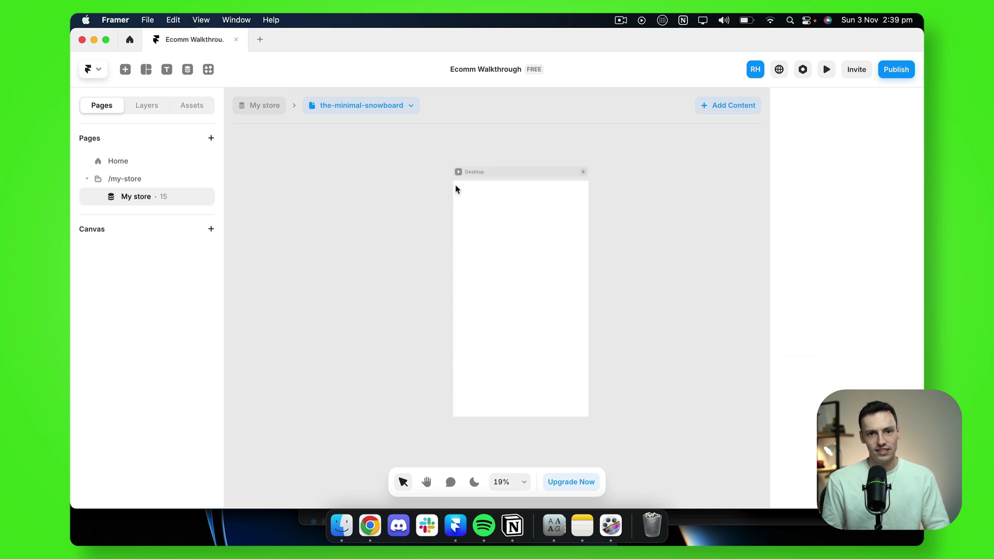
pyautogui.scroll(4, 554, 225)
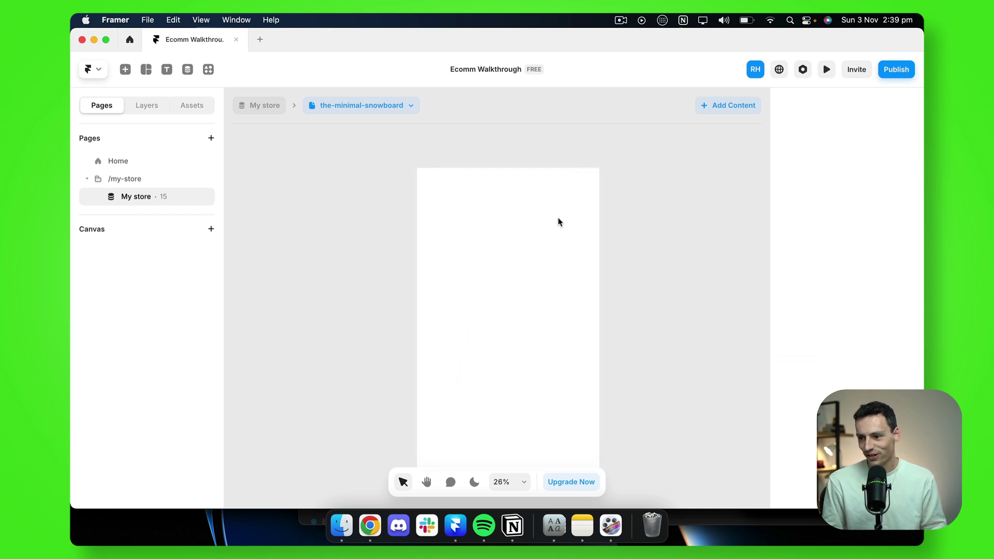
# Copy the Banner and Navbar from the Home page into the My store detail page.
pyautogui.click(133, 160)
pyautogui.click(419, 170)
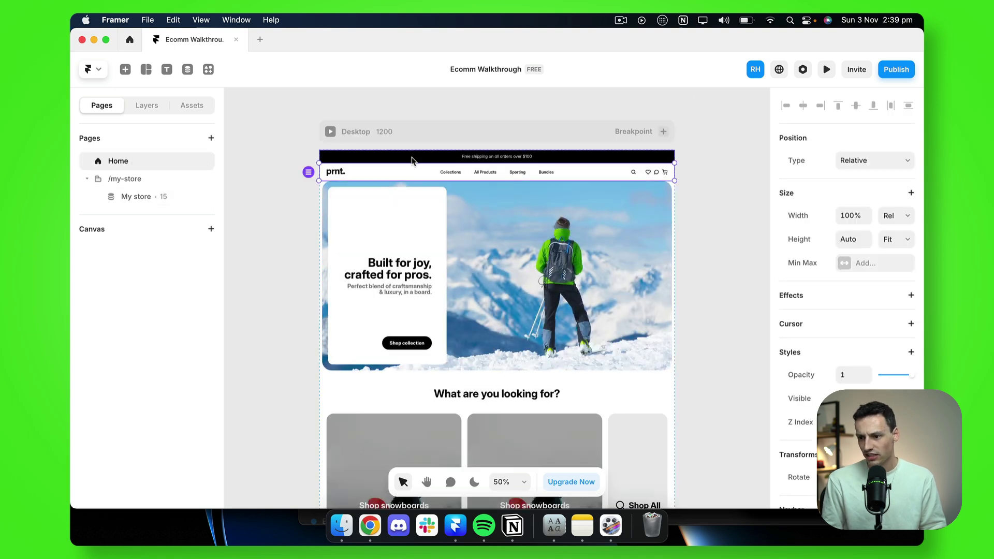
pyautogui.press('cmd+c')
pyautogui.click(160, 195)
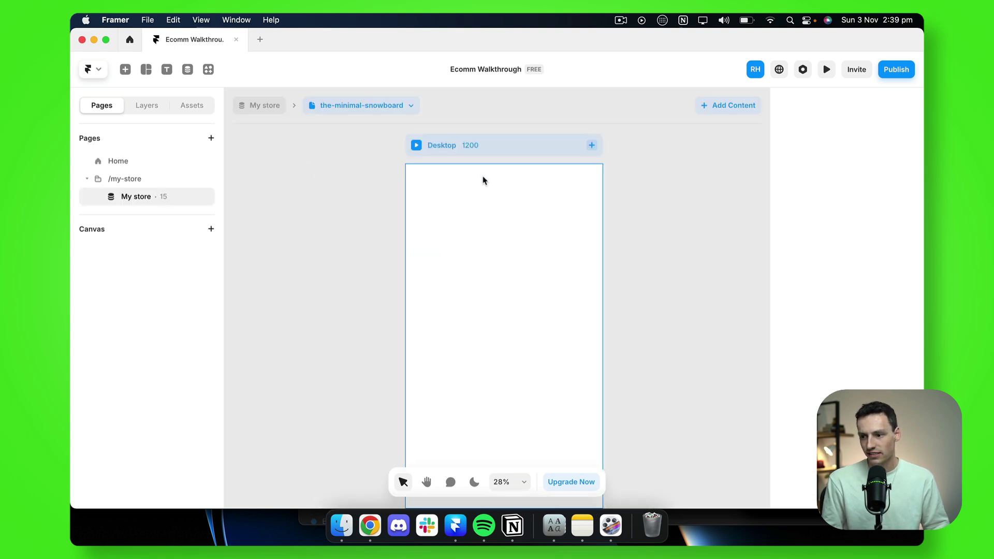
pyautogui.press('cmd+v')
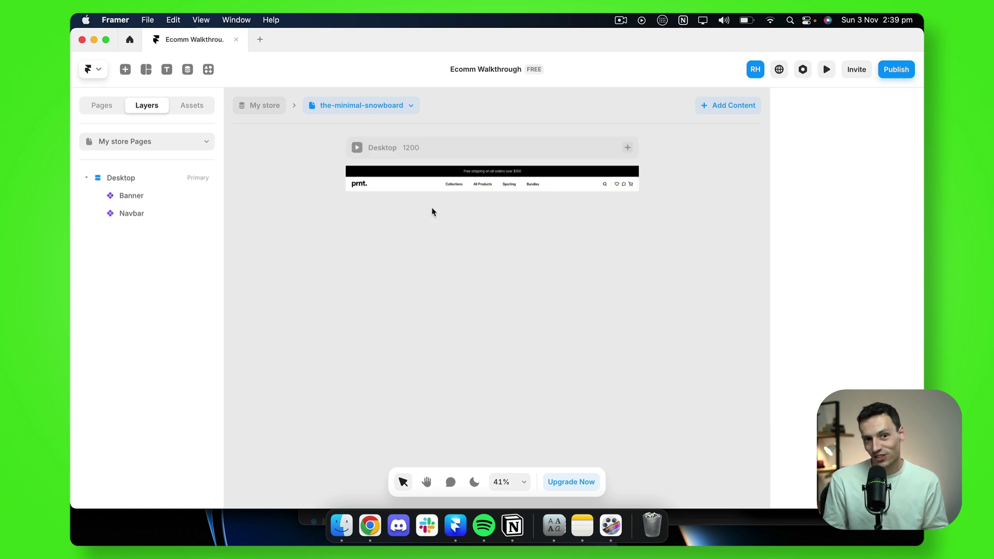
pyautogui.scroll(2, 433, 210)
pyautogui.hscroll(-2, 433, 211)
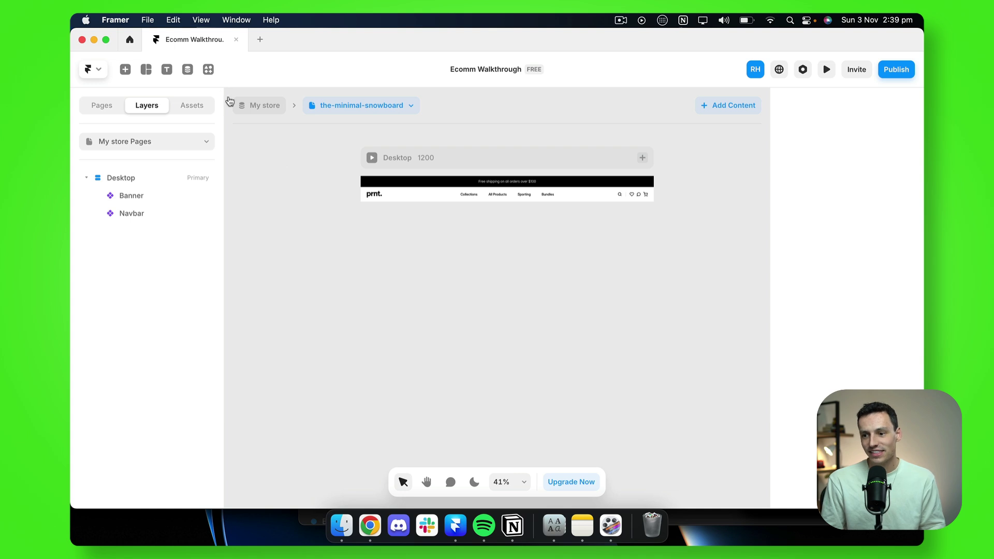
# Insert Frameship's Product Page section from Build > Sections beneath the detail page's Navbar.
pyautogui.click(208, 70)
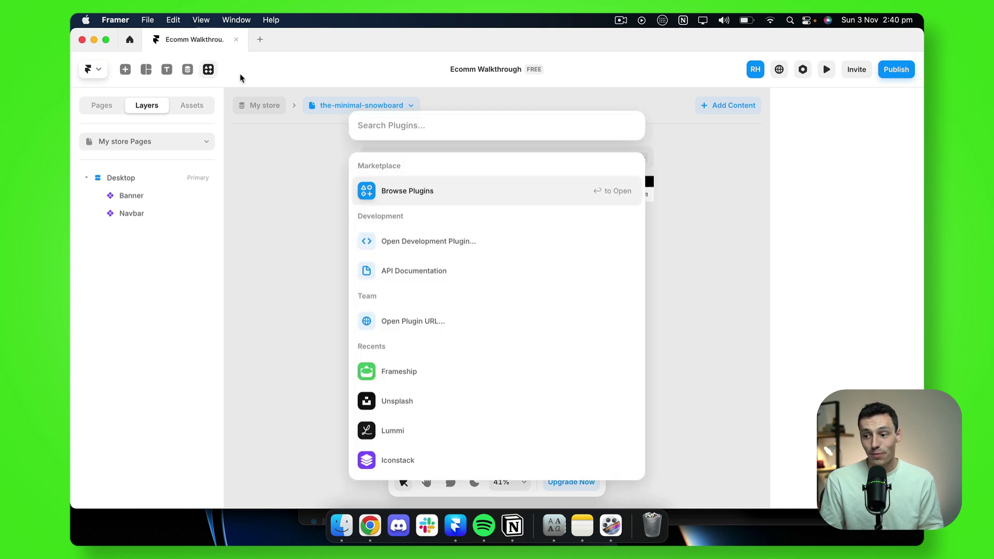
pyautogui.click(435, 371)
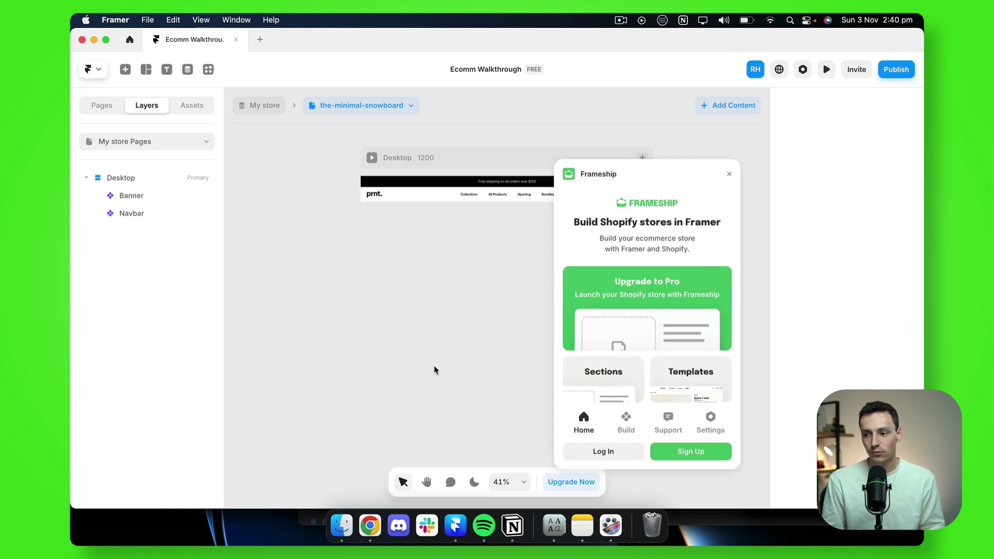
pyautogui.click(626, 445)
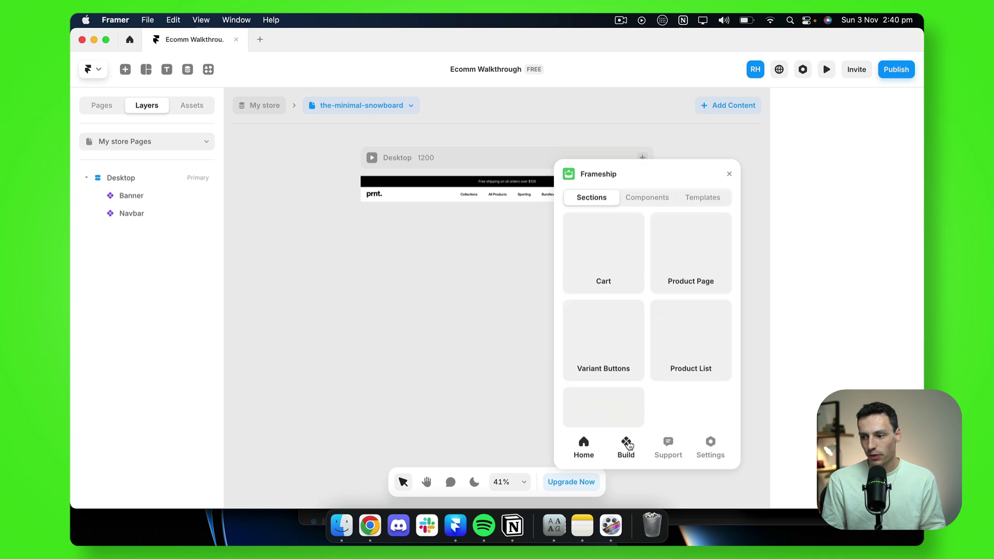
pyautogui.scroll(-1, 660, 319)
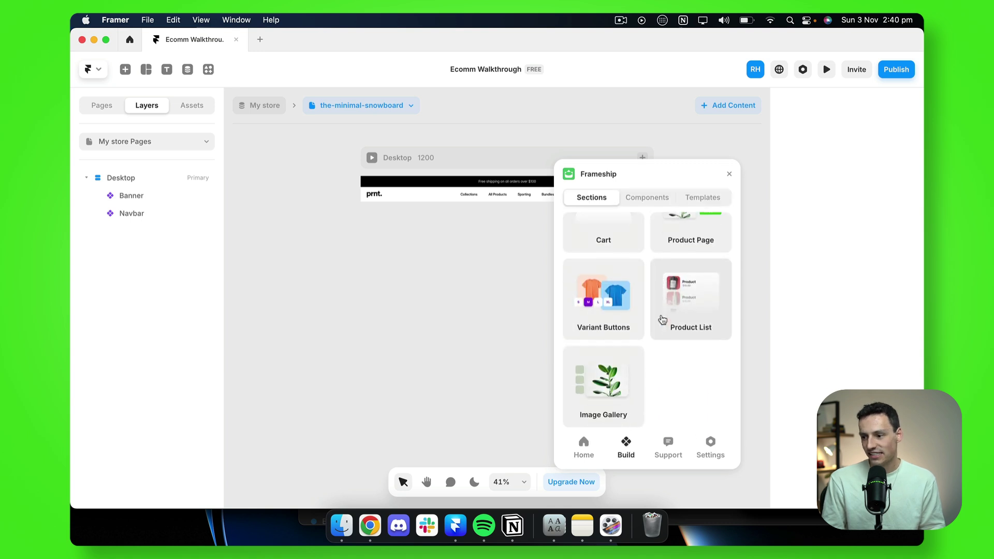
pyautogui.click(642, 197)
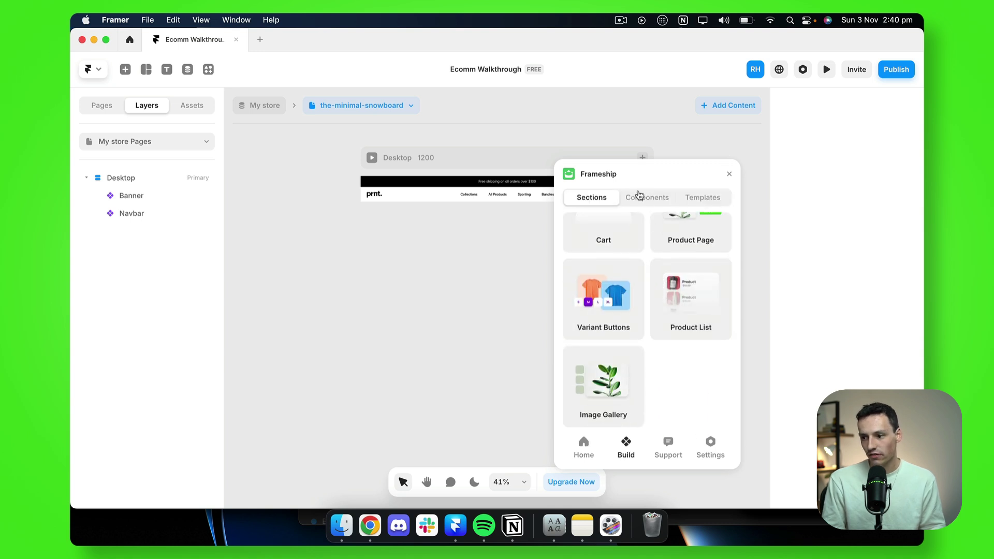
pyautogui.click(594, 198)
pyautogui.scroll(1, 610, 317)
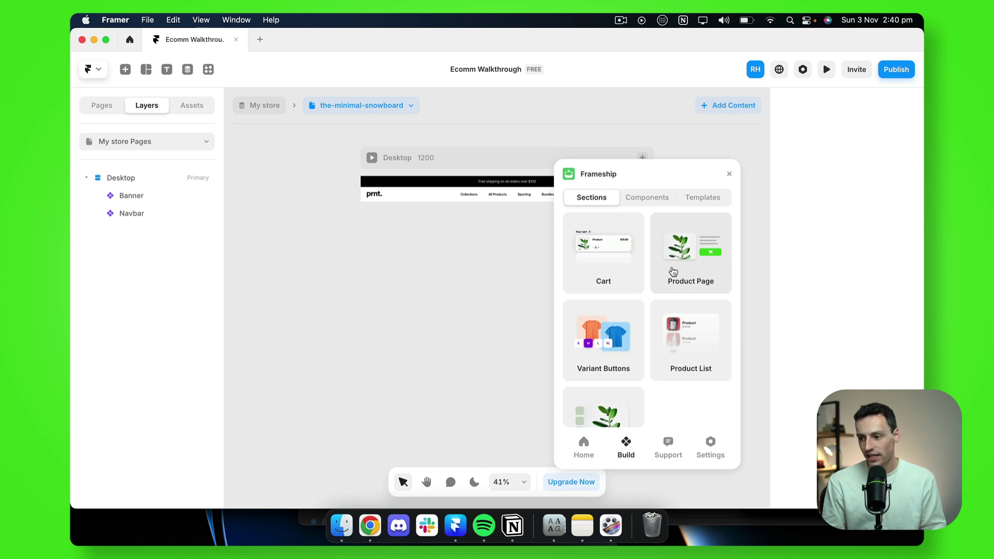
pyautogui.hscroll(3, 429, 277)
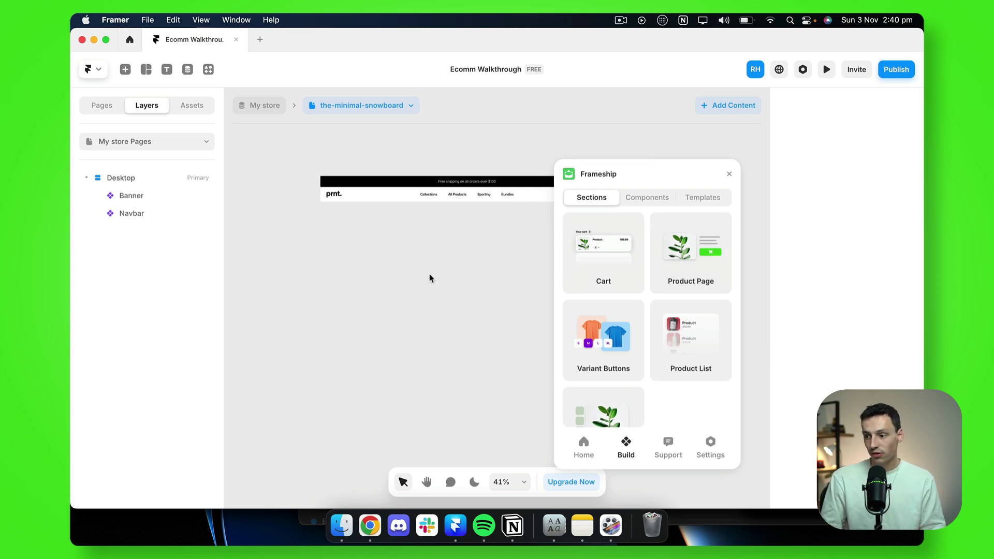
pyautogui.click(666, 255)
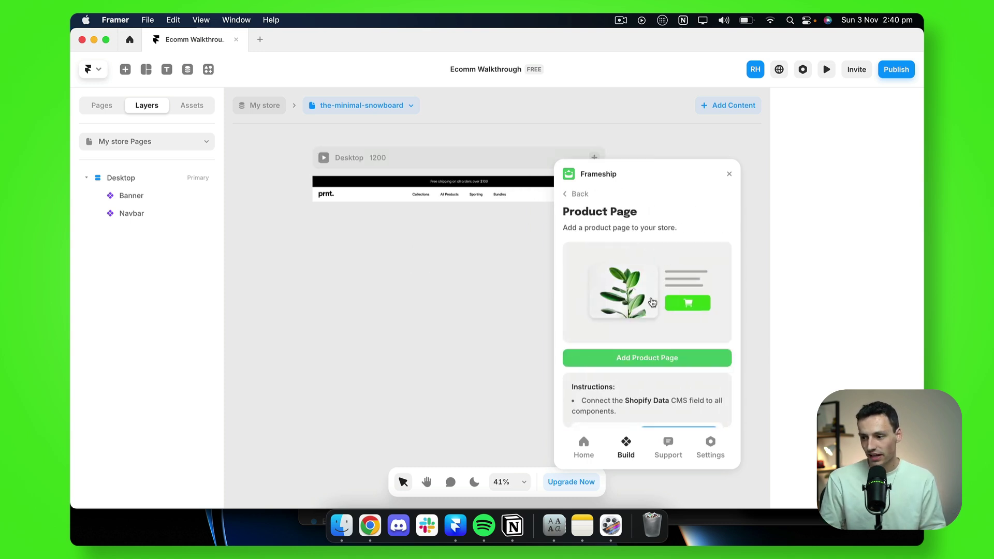
pyautogui.click(655, 360)
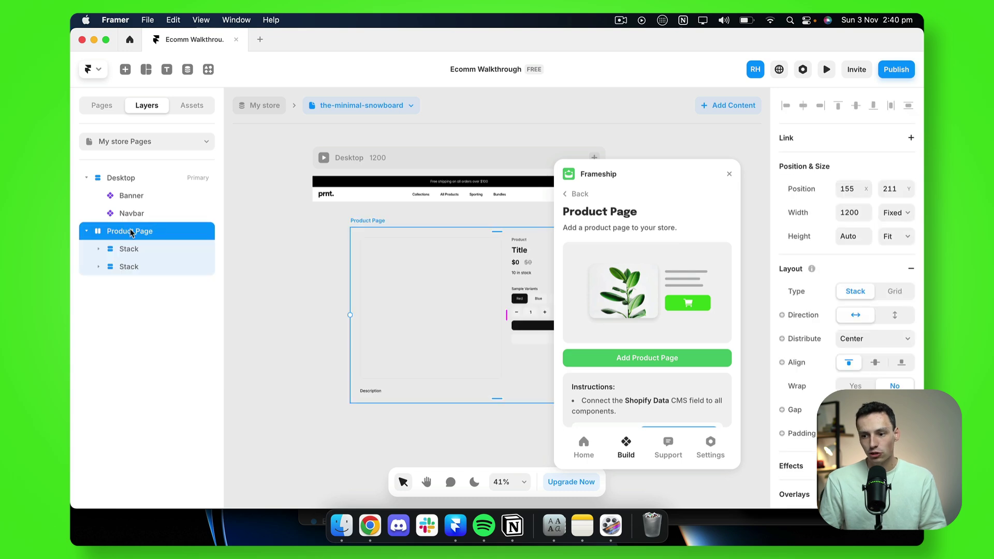
# Move the Product Page section into the Desktop page below the navbar, closing Frameship.
pyautogui.moveTo(131, 233); pyautogui.dragTo(150, 220)
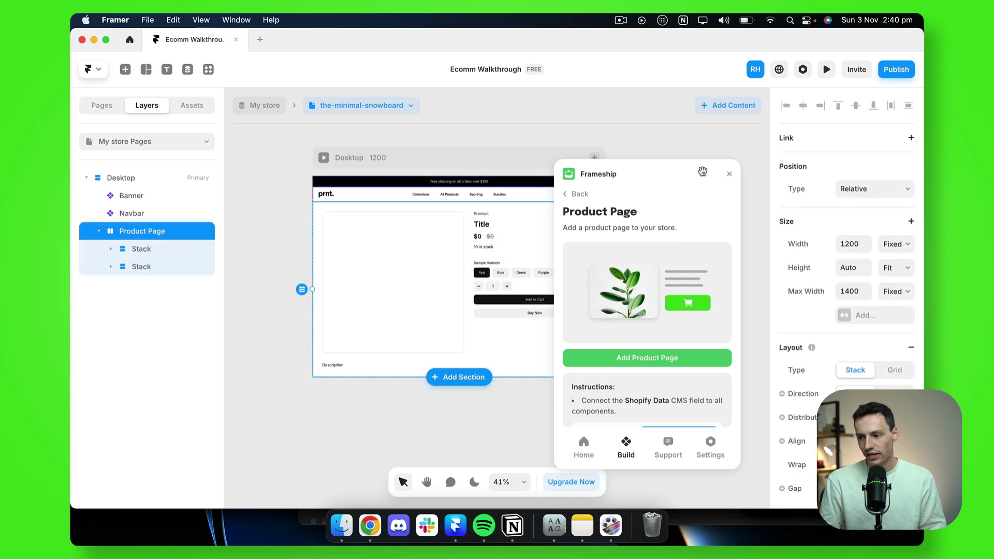
pyautogui.click(725, 179)
pyautogui.scroll(5, 464, 262)
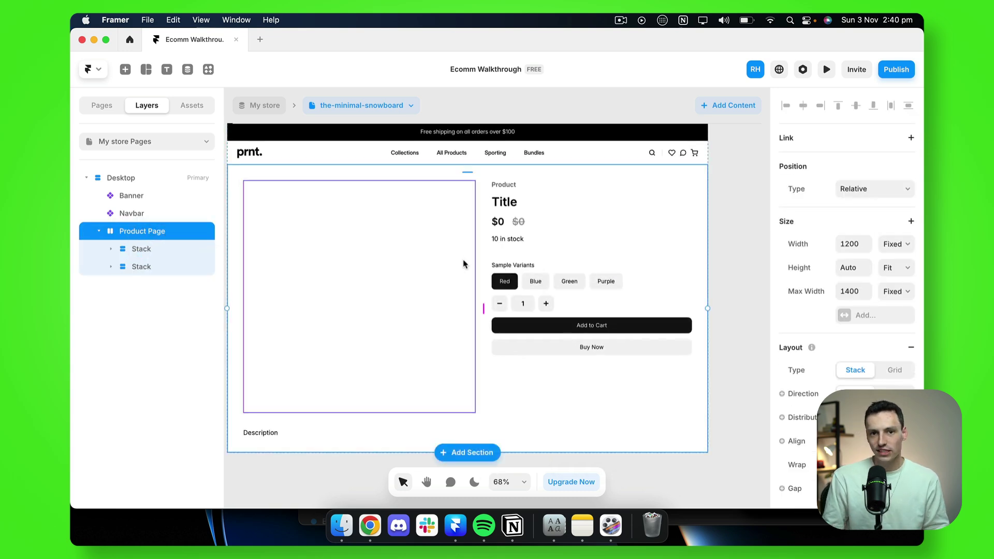
# Bind the product title text to the CMS Title field so it shows 'The Minimal Snowboard'.
pyautogui.click(511, 203)
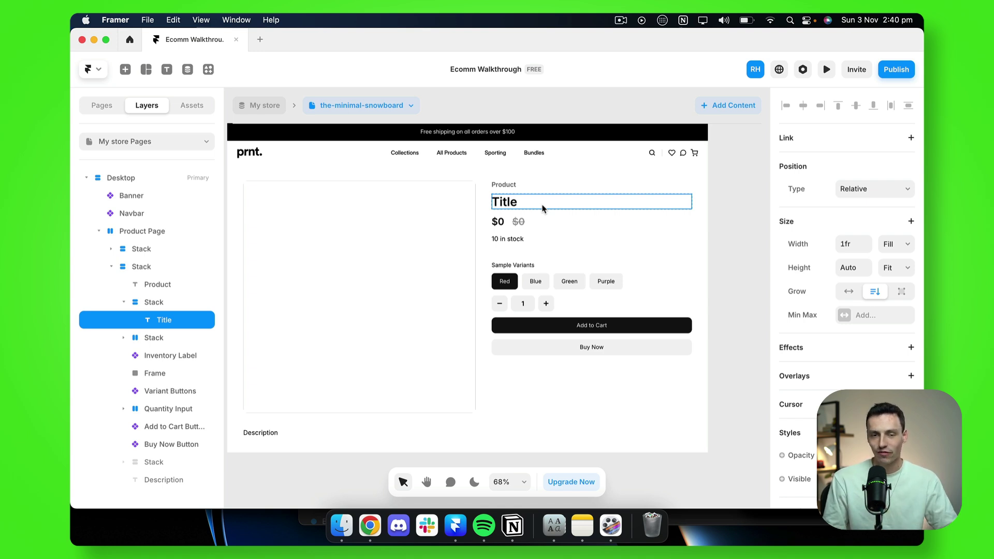
pyautogui.scroll(-6, 874, 367)
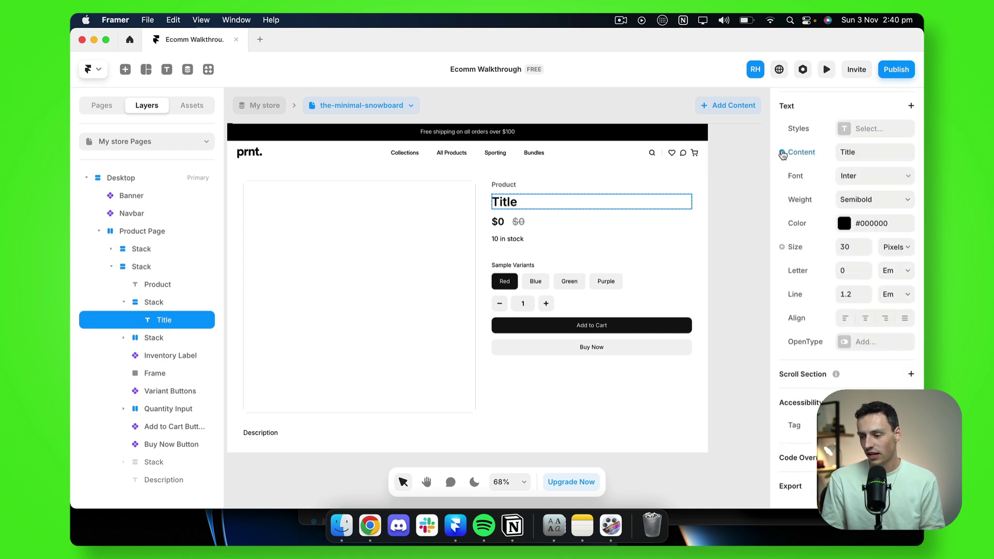
pyautogui.click(782, 152)
pyautogui.moveTo(800, 196)
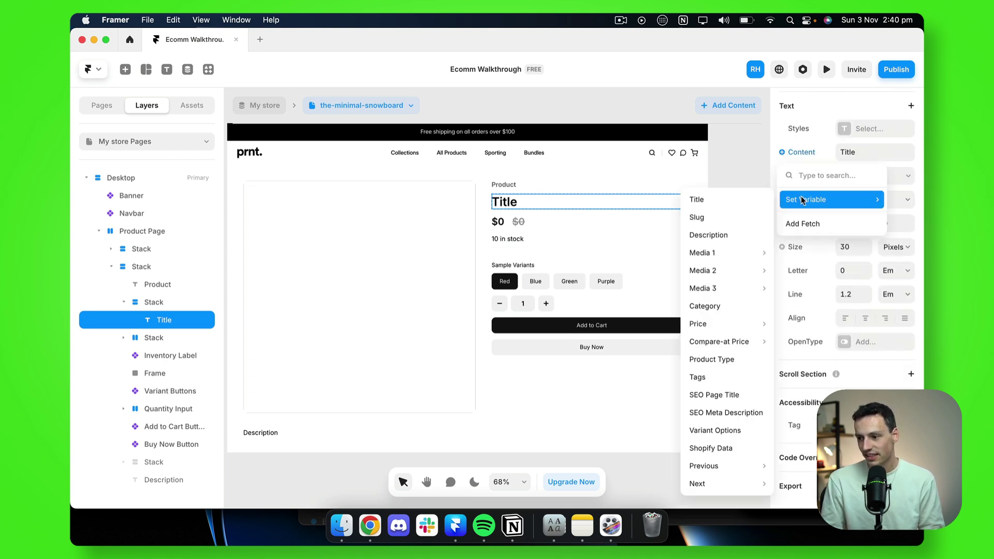
pyautogui.moveTo(705, 351)
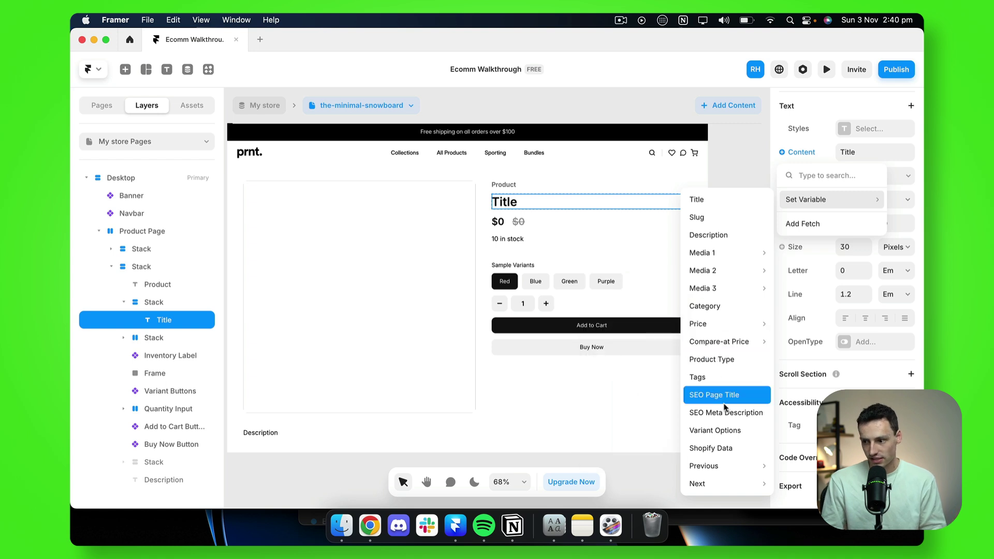
pyautogui.moveTo(712, 274)
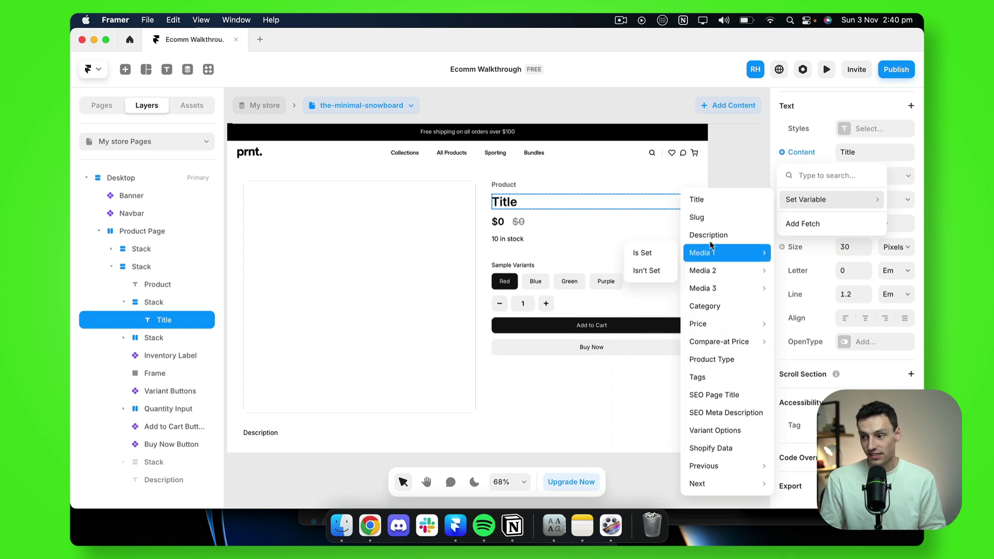
pyautogui.click(699, 199)
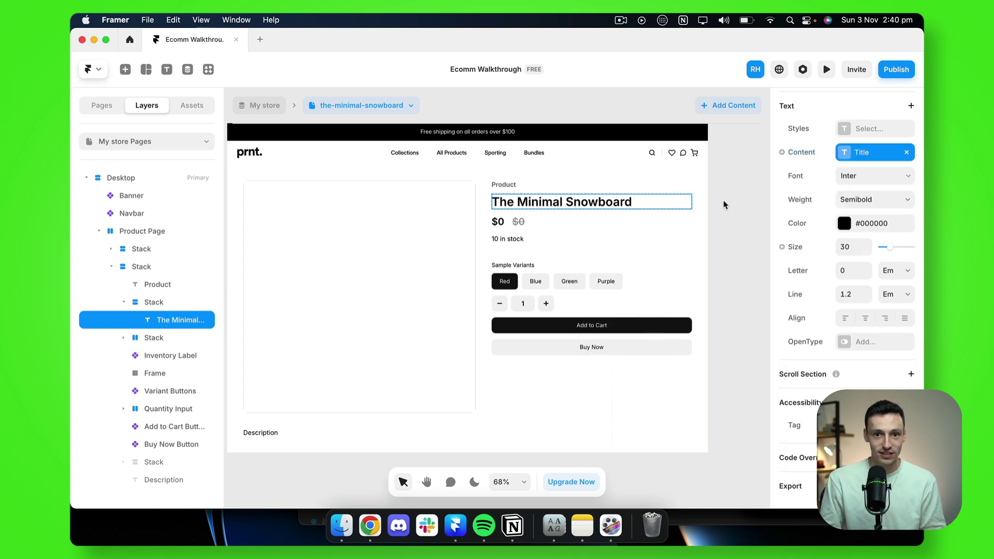
# Bind the small Product label above the title to the Product Type field.
pyautogui.click(514, 186)
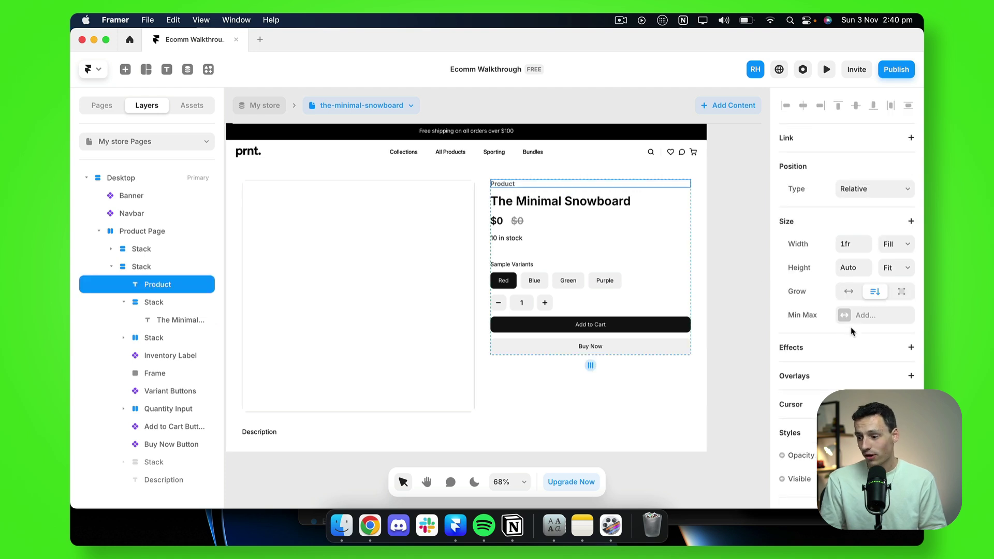
pyautogui.scroll(-8, 851, 332)
pyautogui.click(801, 286)
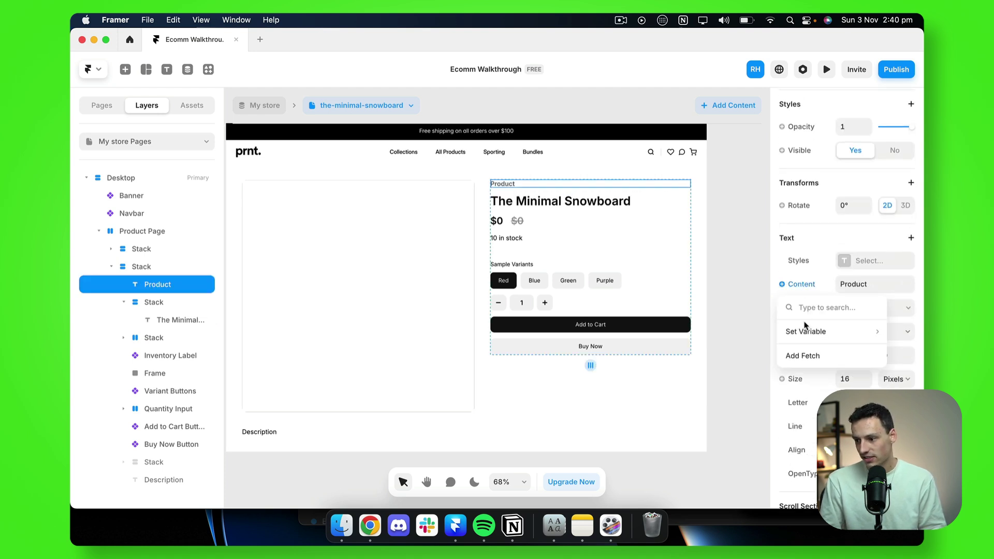
pyautogui.moveTo(805, 331)
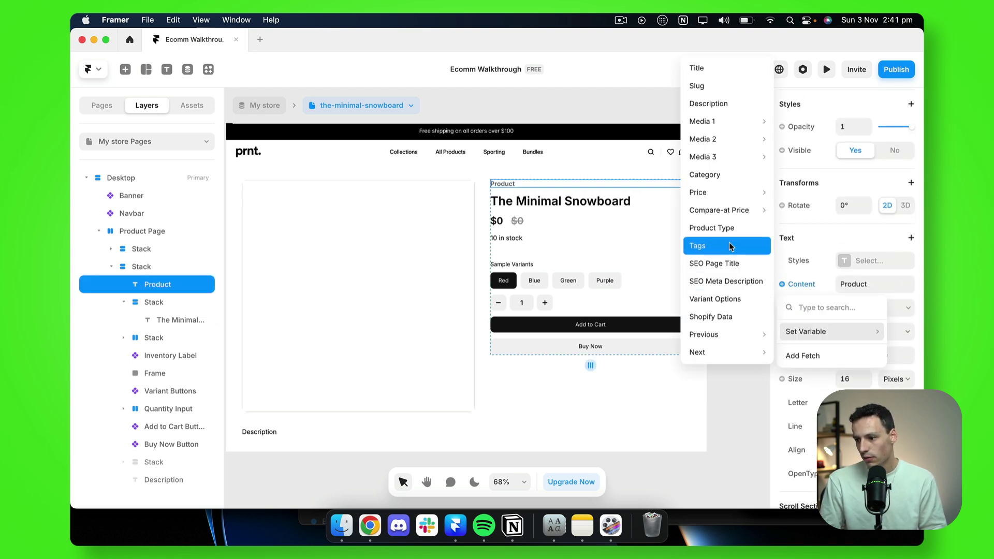
pyautogui.click(712, 228)
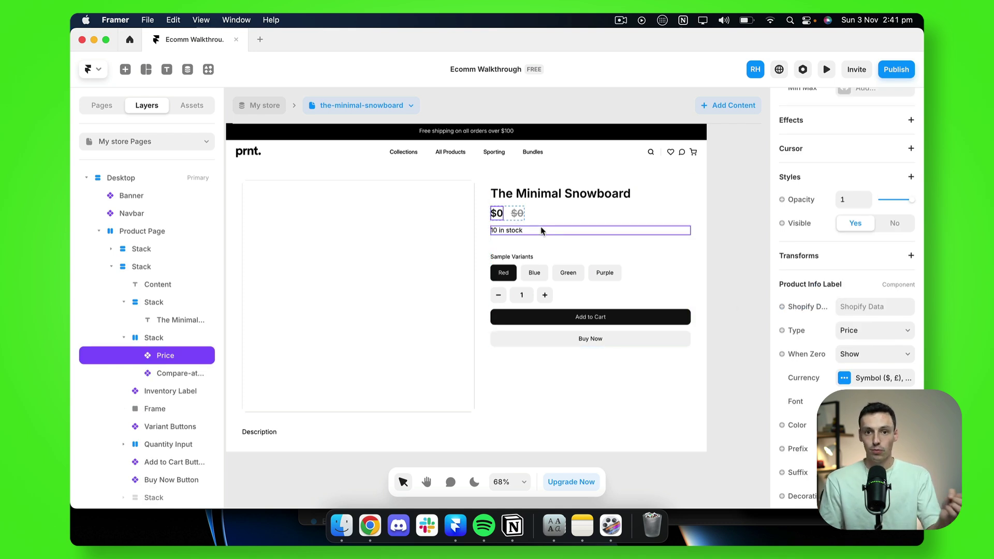
# Check the Add to Cart button's Shopify Data property.
pyautogui.click(557, 274)
pyautogui.click(498, 215)
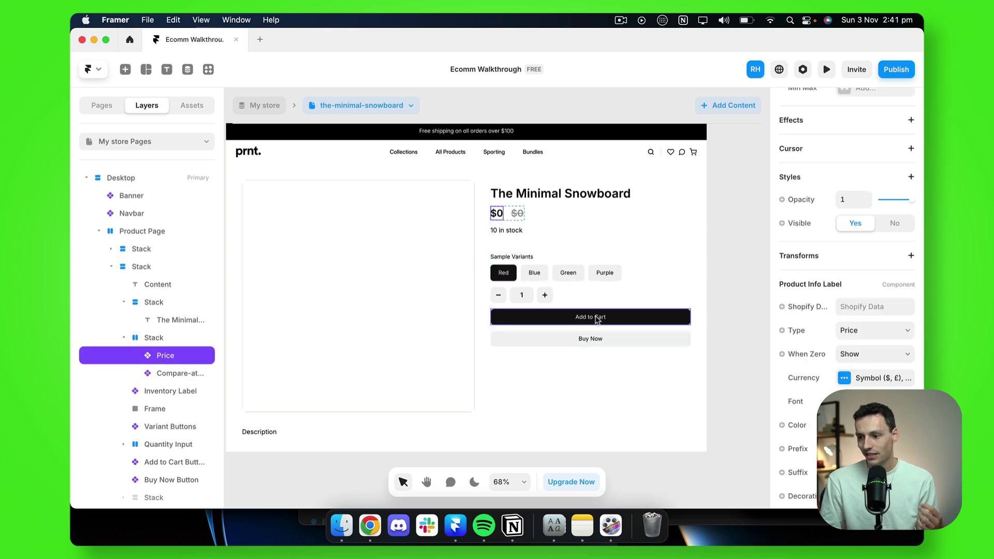
pyautogui.click(598, 318)
pyautogui.scroll(-3, 839, 311)
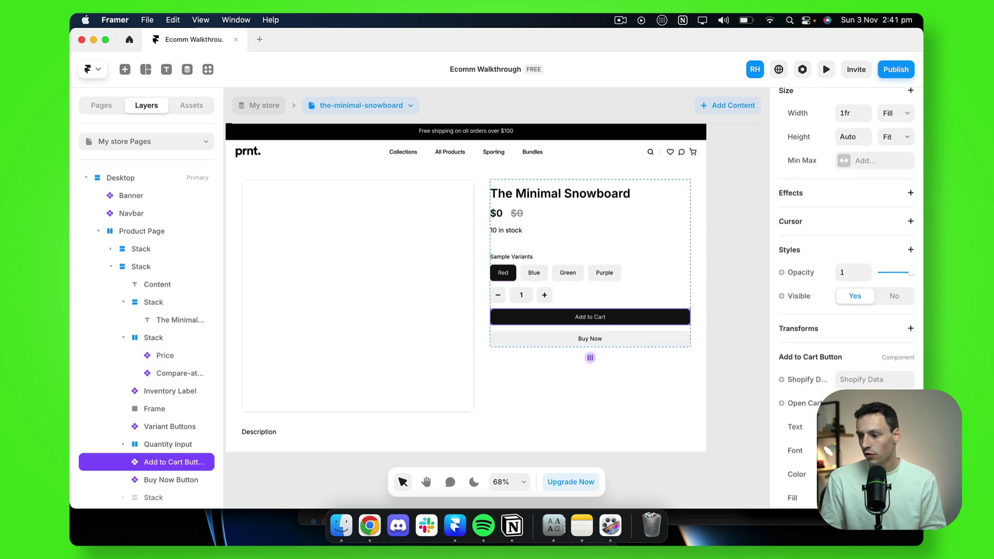
pyautogui.click(797, 386)
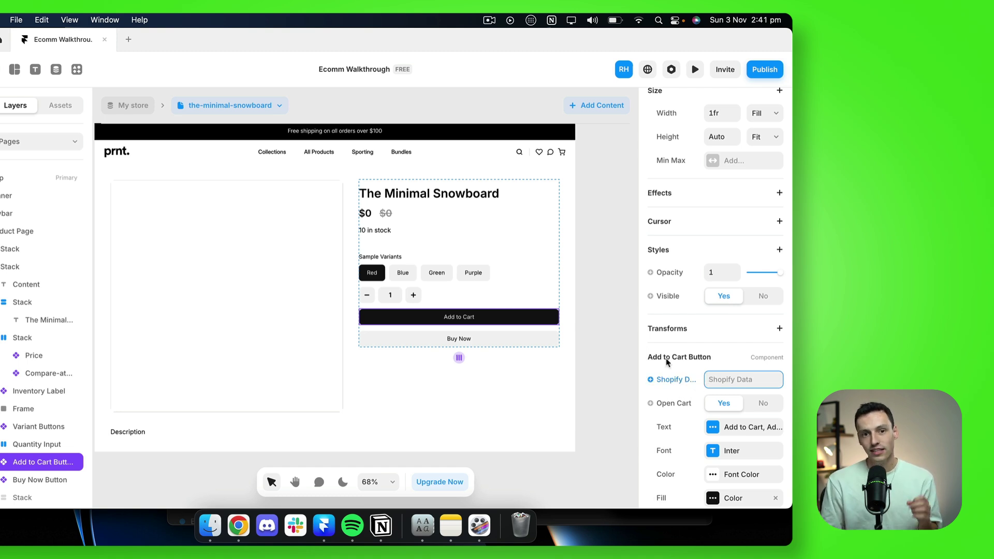
# Bind the $0 price label and the 10 in stock label to Shopify Data.
pyautogui.click(369, 215)
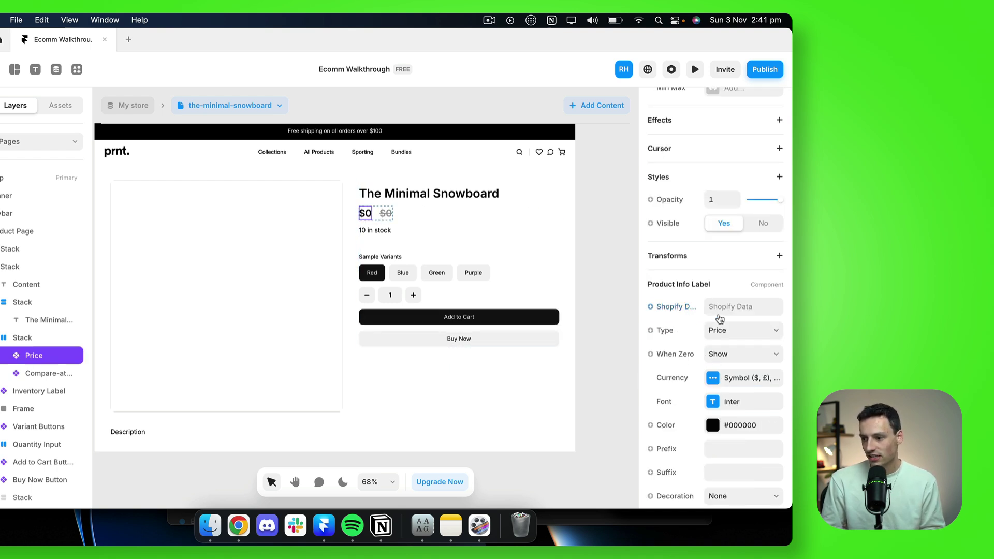
pyautogui.click(678, 307)
pyautogui.moveTo(677, 353)
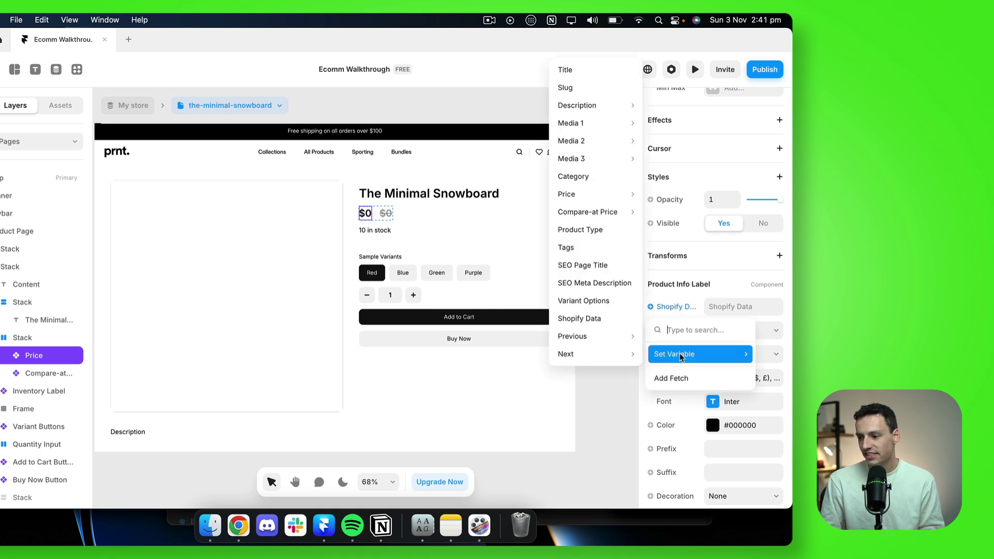
pyautogui.click(578, 319)
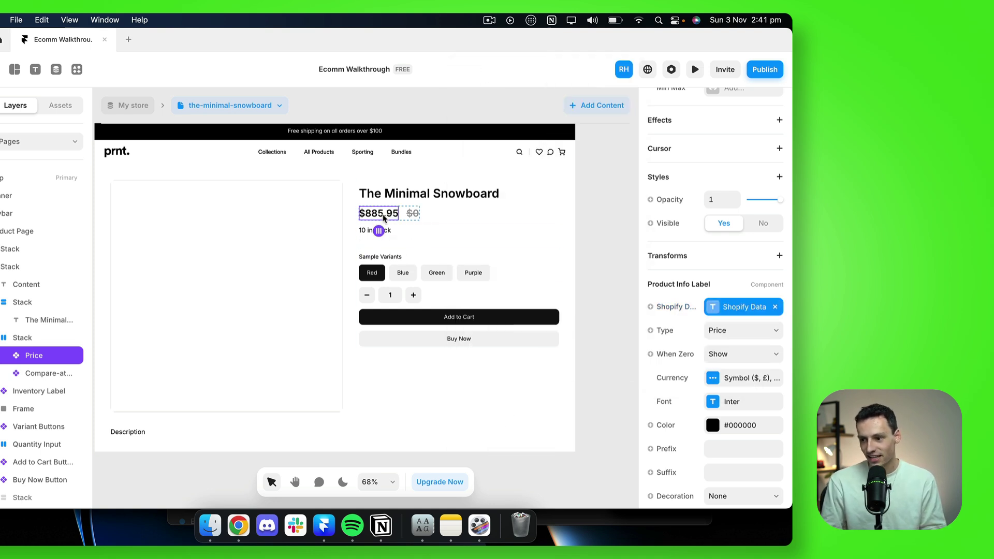
pyautogui.click(364, 235)
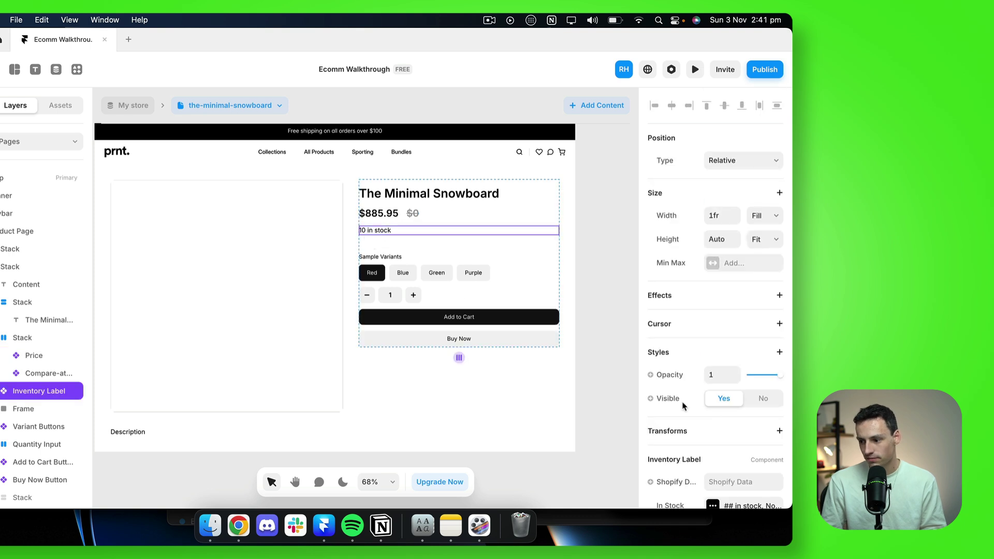
pyautogui.click(665, 385)
pyautogui.moveTo(674, 431)
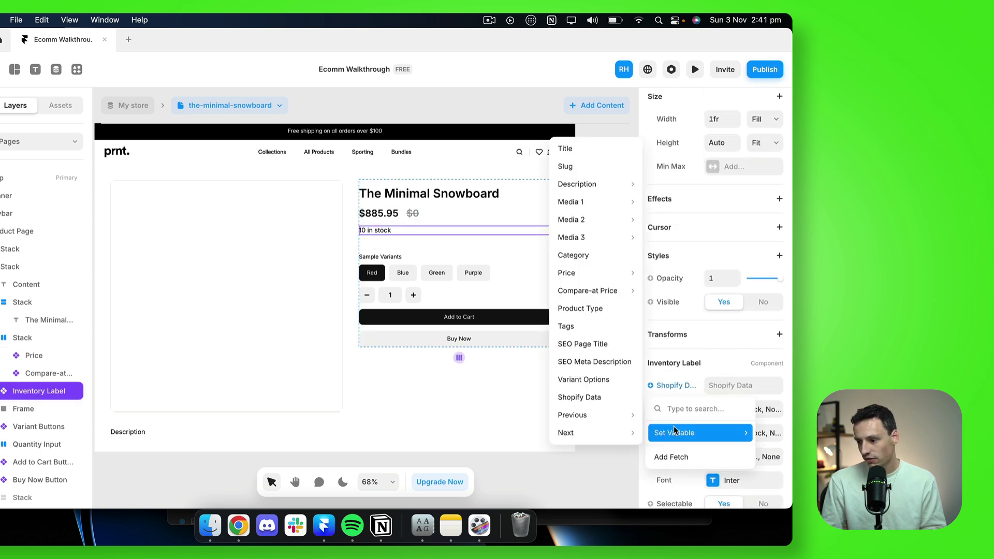
pyautogui.click(595, 399)
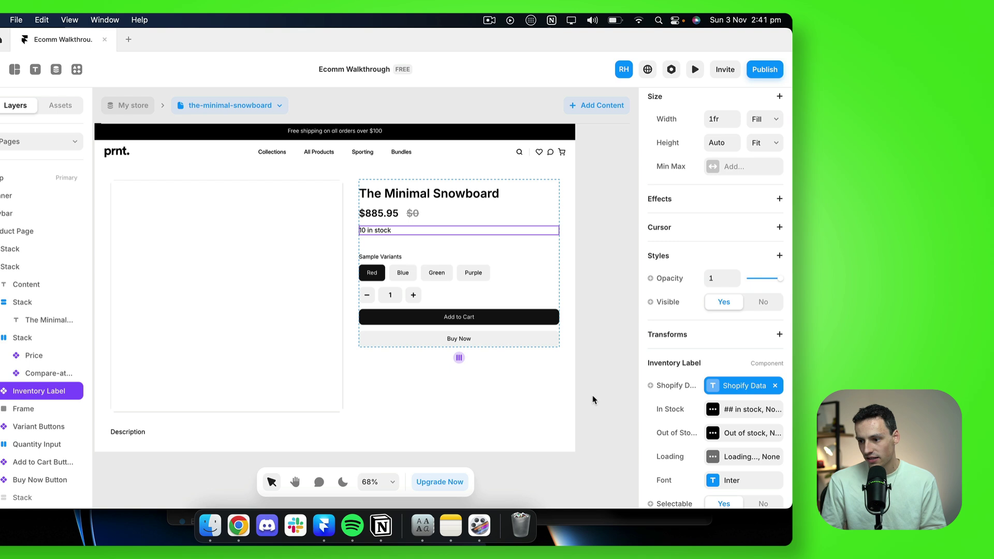
# Link the variant buttons to Shopify Data and start choosing their variant options source.
pyautogui.click(371, 268)
pyautogui.scroll(-5, 704, 388)
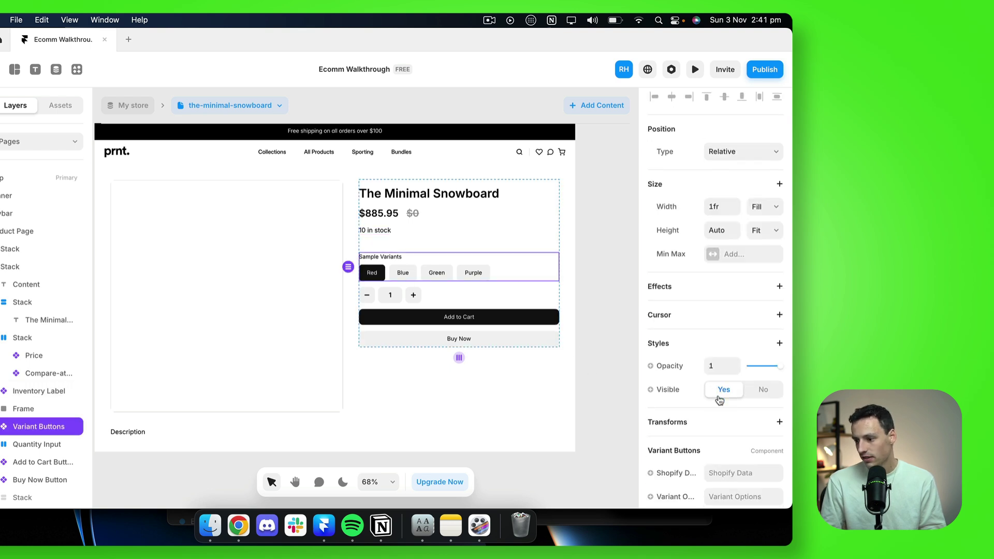
pyautogui.click(676, 366)
pyautogui.moveTo(683, 411)
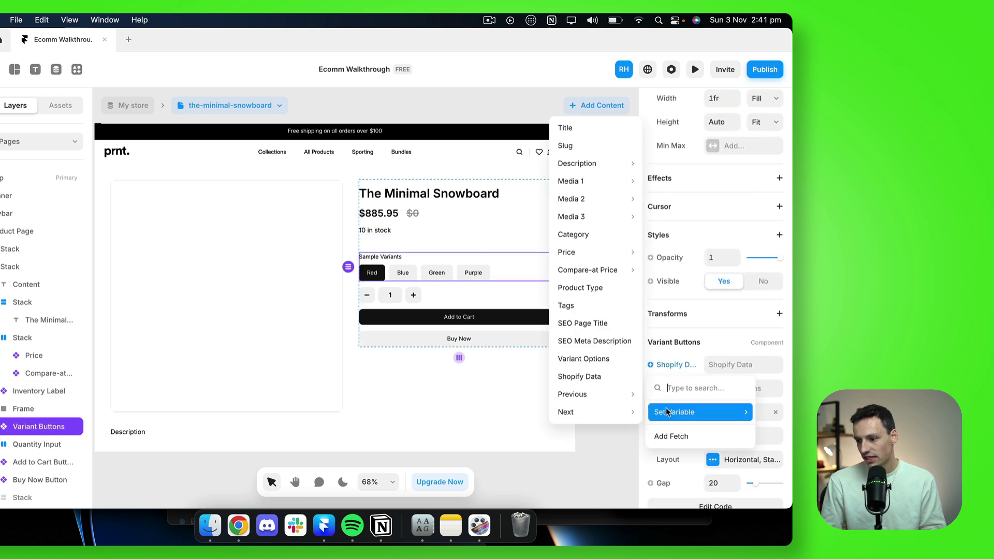
pyautogui.click(595, 373)
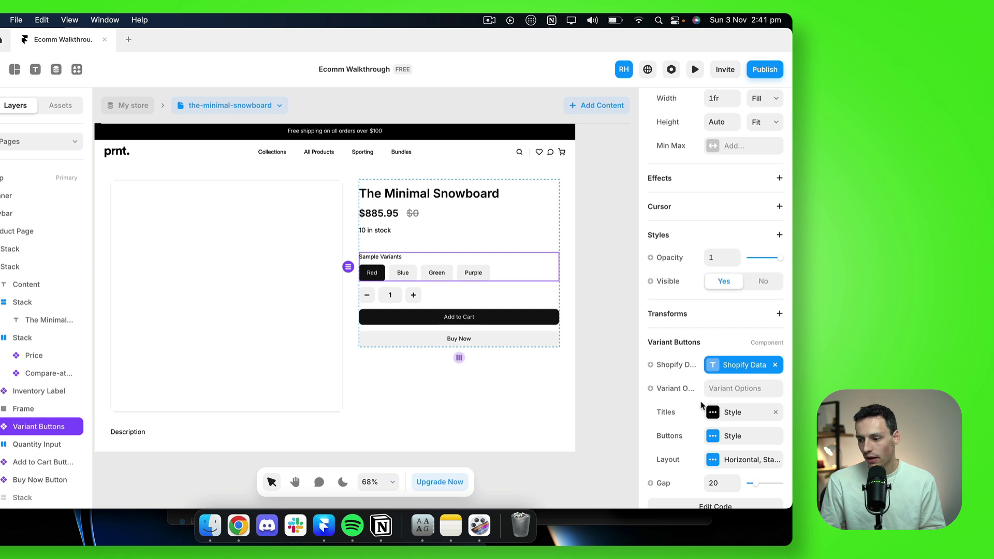
pyautogui.click(688, 389)
# Link the variant options to Variant Options and the quantity input with its plus/minus controls to Shopify Data.
pyautogui.moveTo(684, 435)
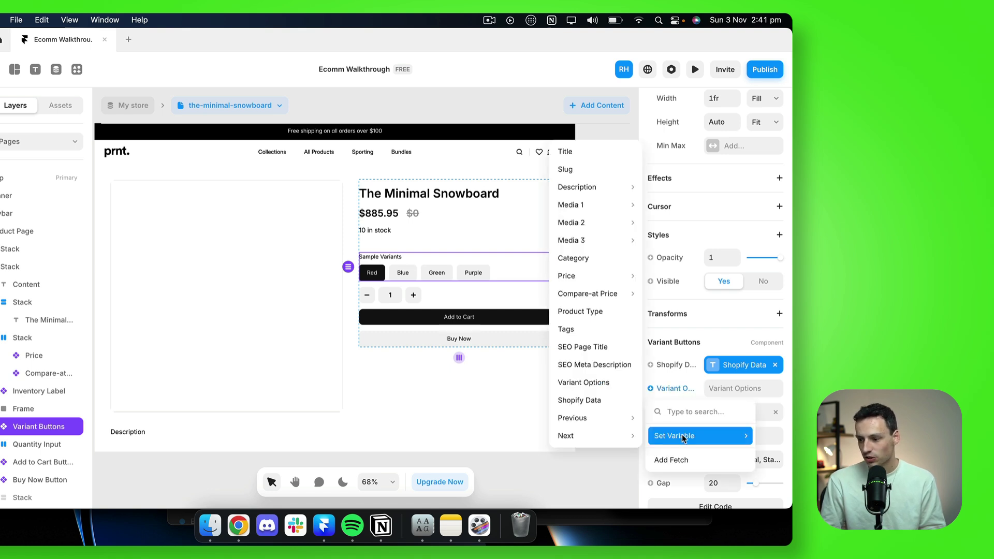
pyautogui.click(600, 385)
pyautogui.click(390, 295)
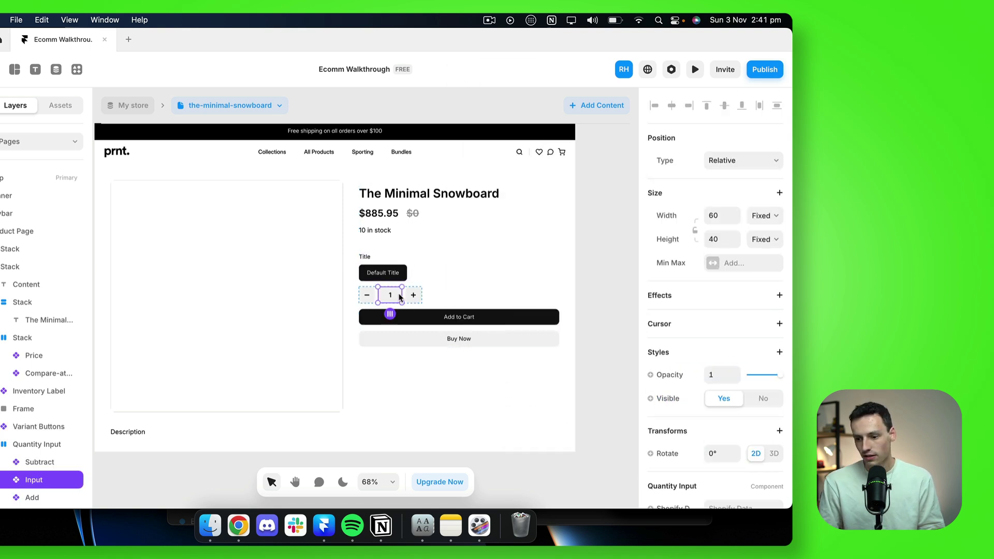
pyautogui.keyDown('shift'); pyautogui.click(414, 295); pyautogui.keyUp('shift')
pyautogui.keyDown('shift'); pyautogui.click(367, 296); pyautogui.keyUp('shift')
pyautogui.scroll(-5, 725, 408)
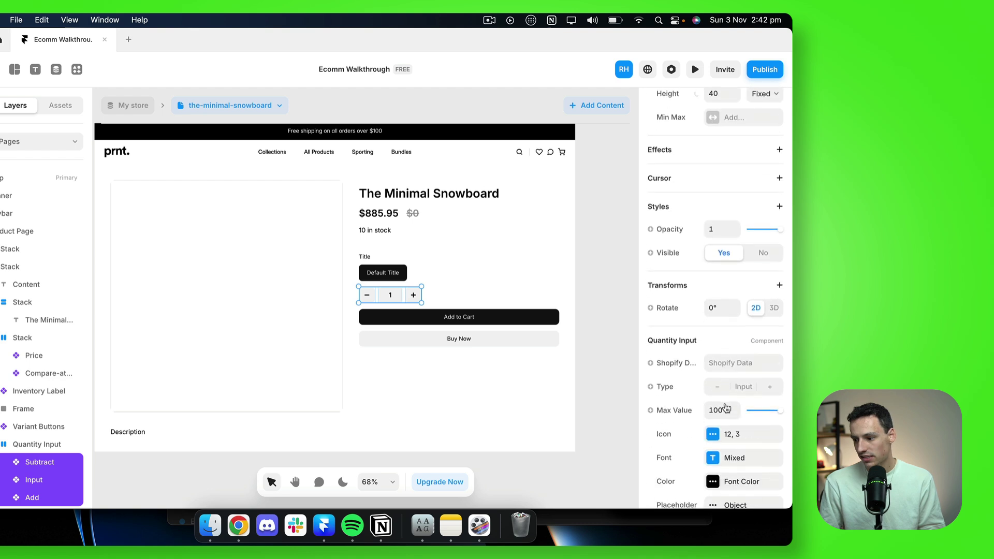
pyautogui.click(676, 364)
pyautogui.moveTo(681, 414)
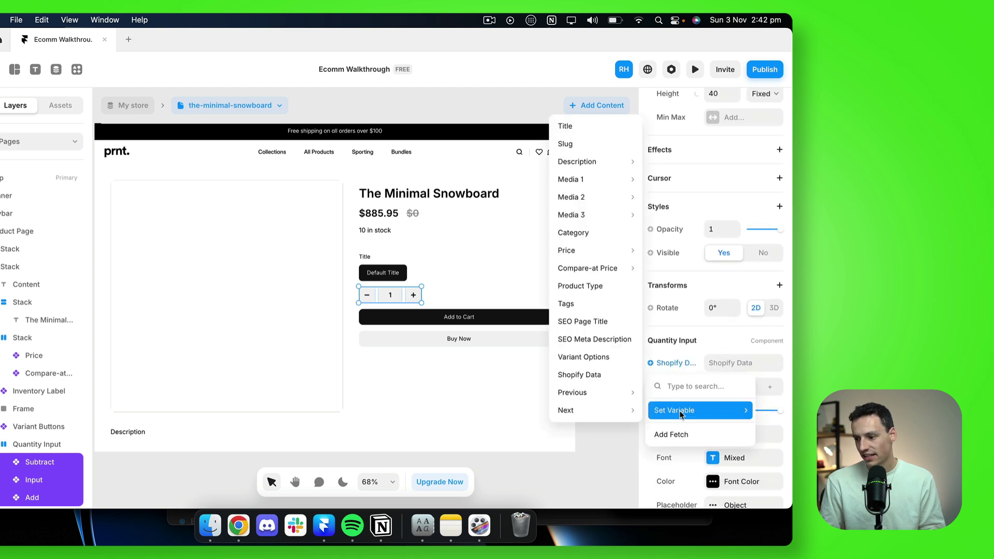
pyautogui.click(598, 375)
# Link the Add to Cart and Buy Now buttons to Shopify Data.
pyautogui.click(509, 321)
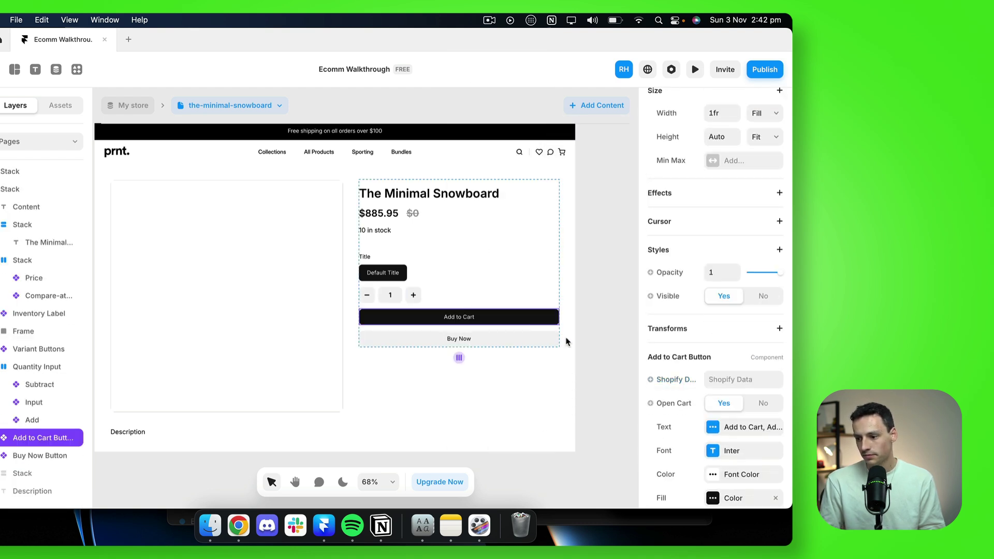
pyautogui.scroll(-3, 719, 399)
pyautogui.click(668, 291)
pyautogui.moveTo(681, 334)
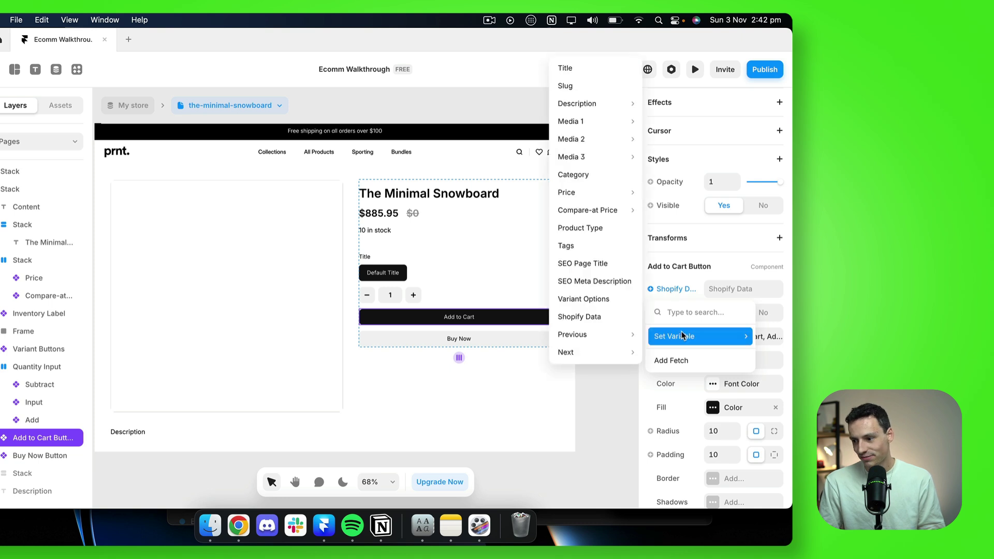
pyautogui.click(595, 317)
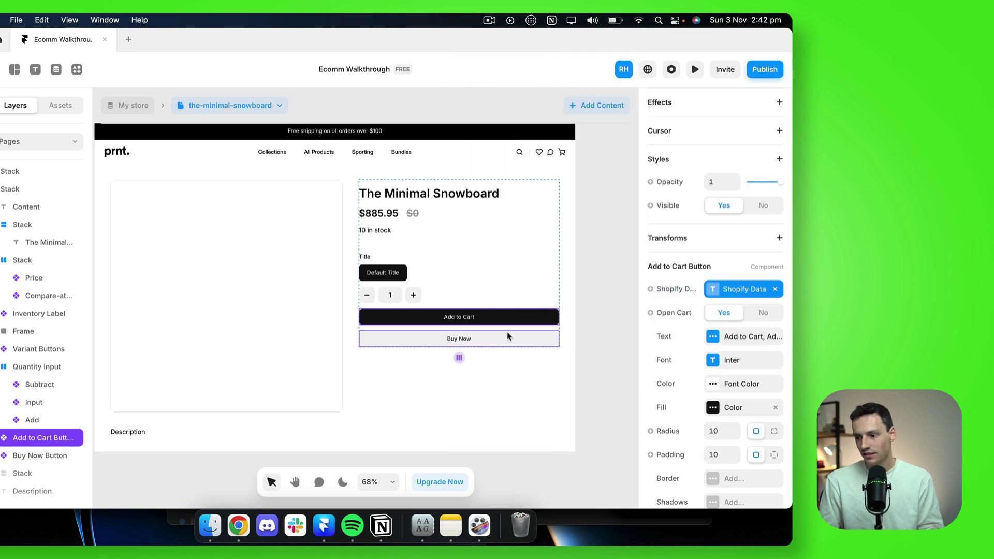
pyautogui.click(510, 338)
pyautogui.scroll(-1, 792, 381)
pyautogui.scroll(-3, 747, 393)
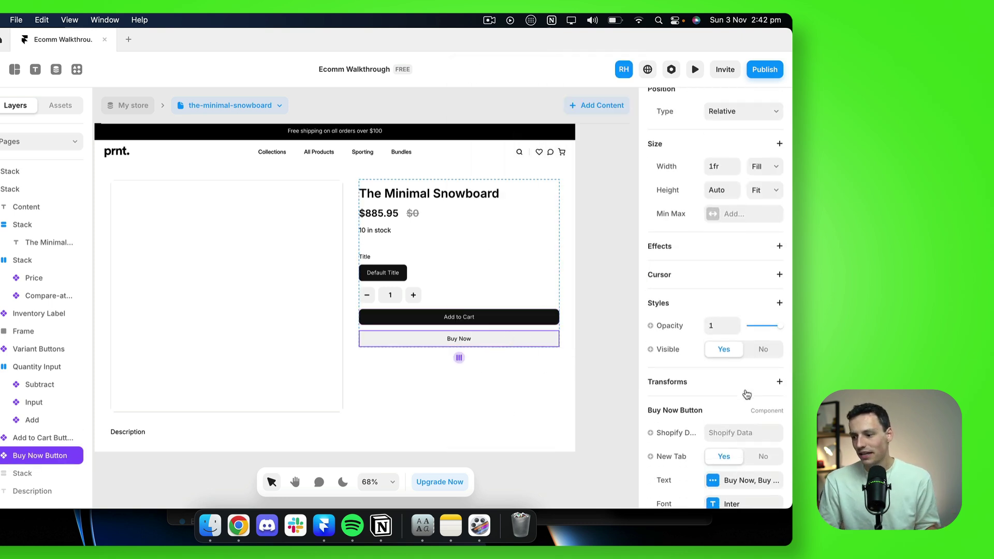
pyautogui.click(676, 390)
pyautogui.moveTo(675, 438)
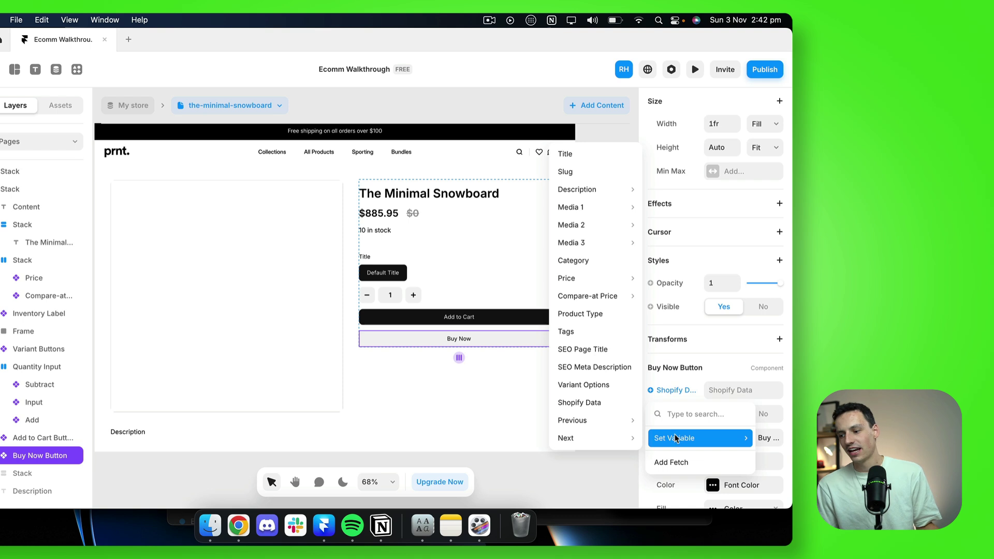
pyautogui.click(583, 402)
# Select the product image frame and bring up the list of product pages.
pyautogui.click(305, 302)
pyautogui.scroll(-4, 674, 414)
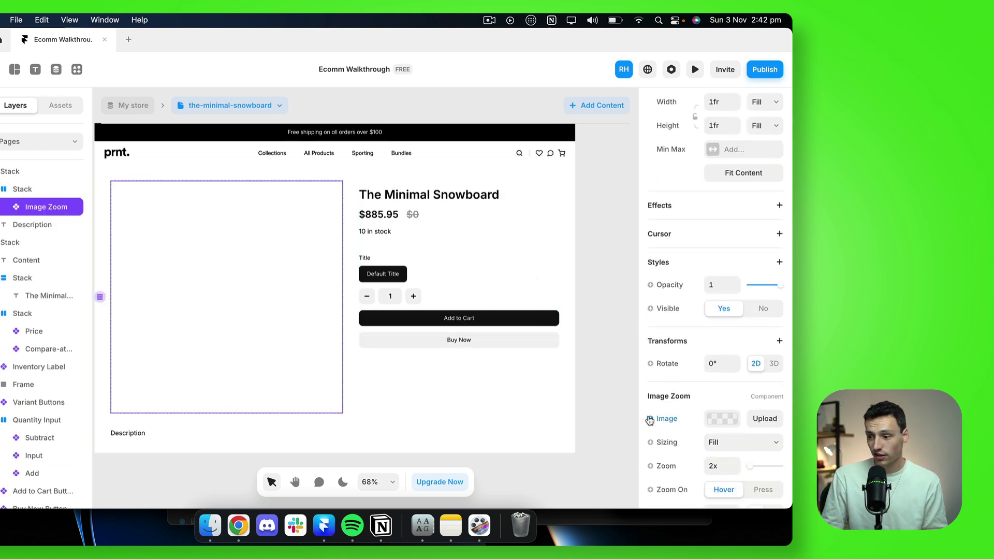
pyautogui.click(230, 105)
# Preview the Hidden, inventory-not-tracked, compare-at-price and 3p fulfilled snowboard pages, then publish.
pyautogui.click(254, 186)
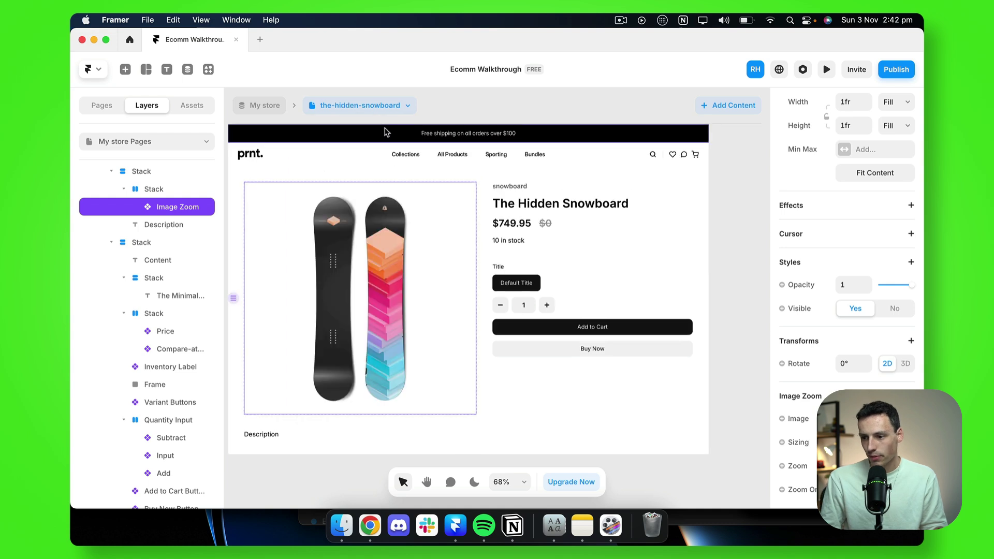
pyautogui.click(382, 105)
pyautogui.click(392, 280)
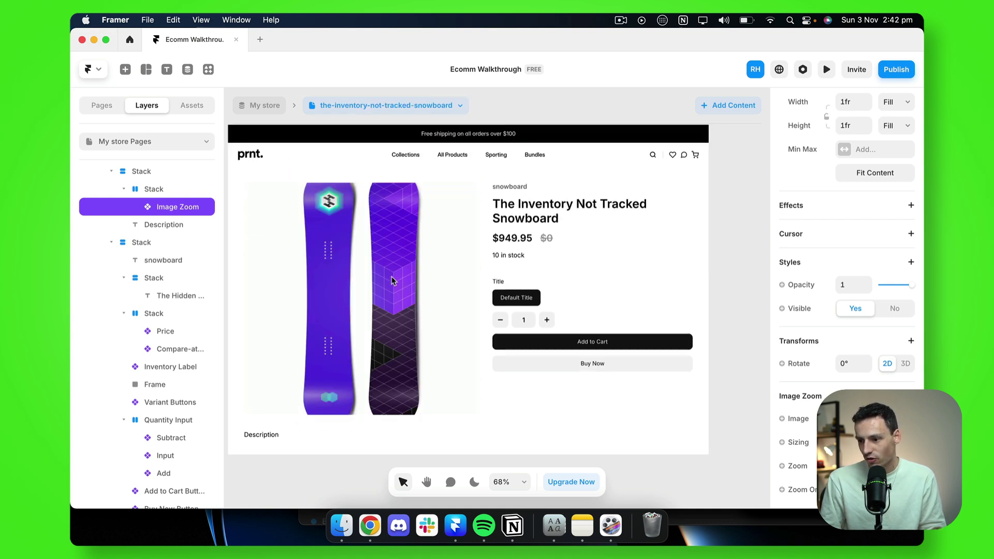
pyautogui.click(392, 108)
pyautogui.click(384, 258)
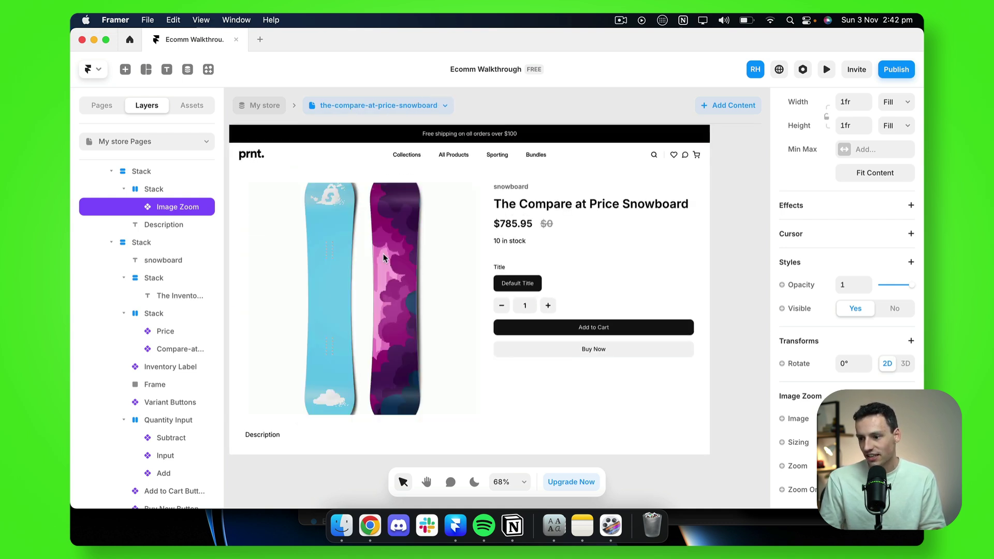
pyautogui.click(384, 105)
pyautogui.click(384, 252)
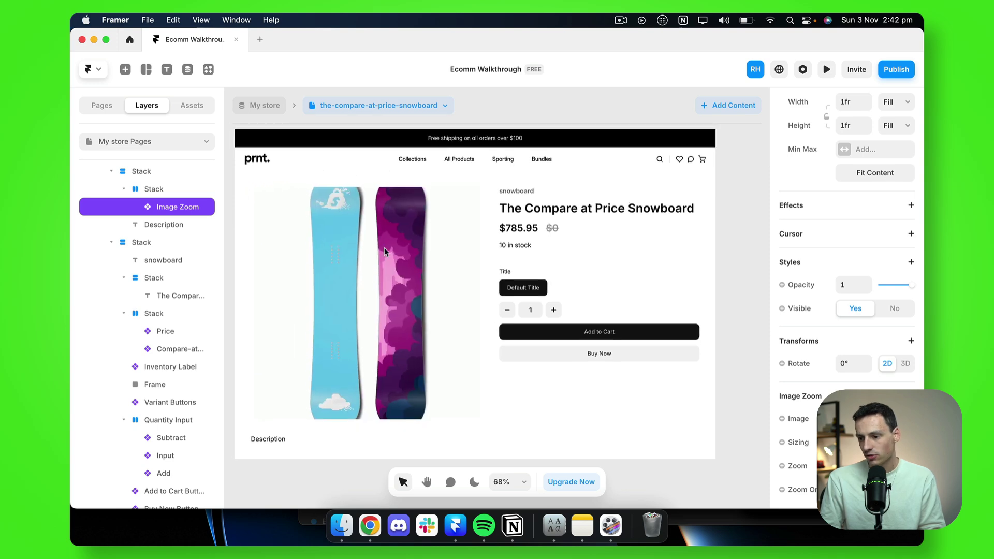
pyautogui.click(886, 72)
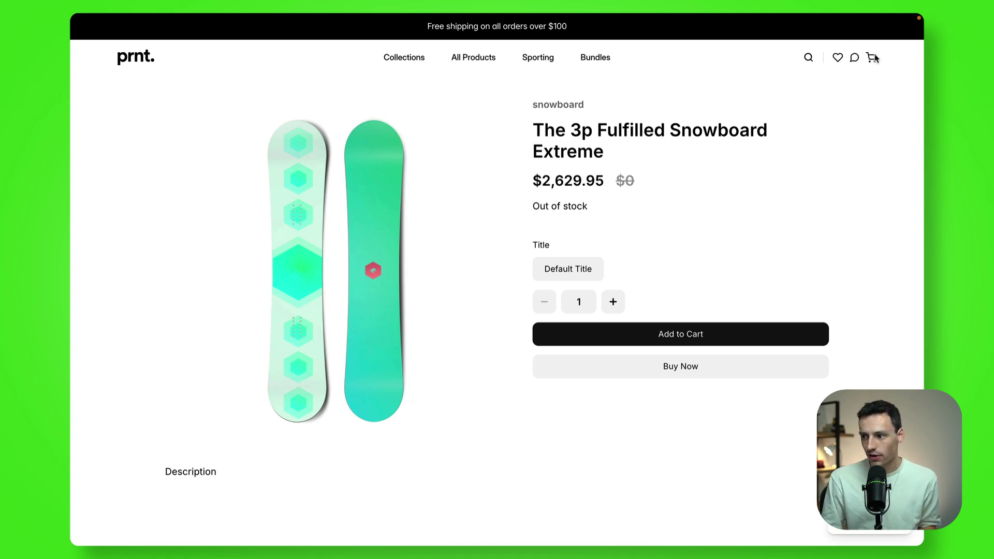
# Use Buy Now on the live 3p Fulfilled Snowboard Extreme page to go straight to checkout.
pyautogui.click(700, 368)
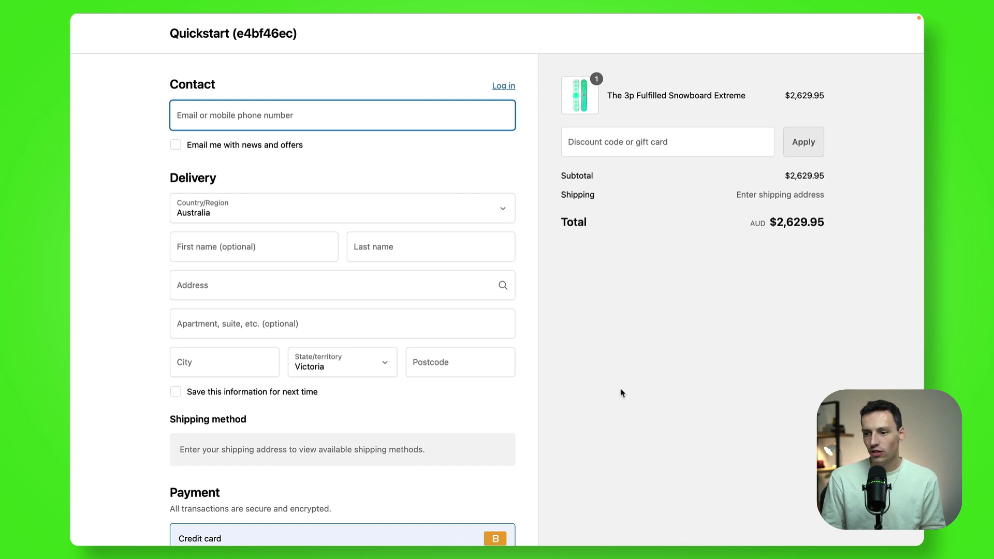
# Review the checkout order summary totalling AUD $2,629.95, leaving the email field.
pyautogui.click(636, 275)
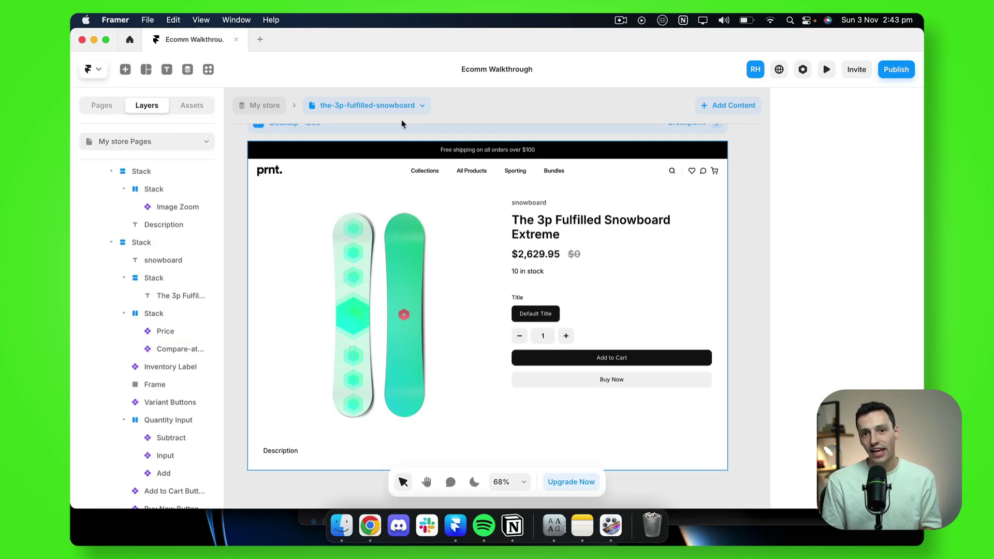
# Add Frameship's Cart component and place it in the navbar beside the icons.
pyautogui.click(209, 70)
pyautogui.click(437, 372)
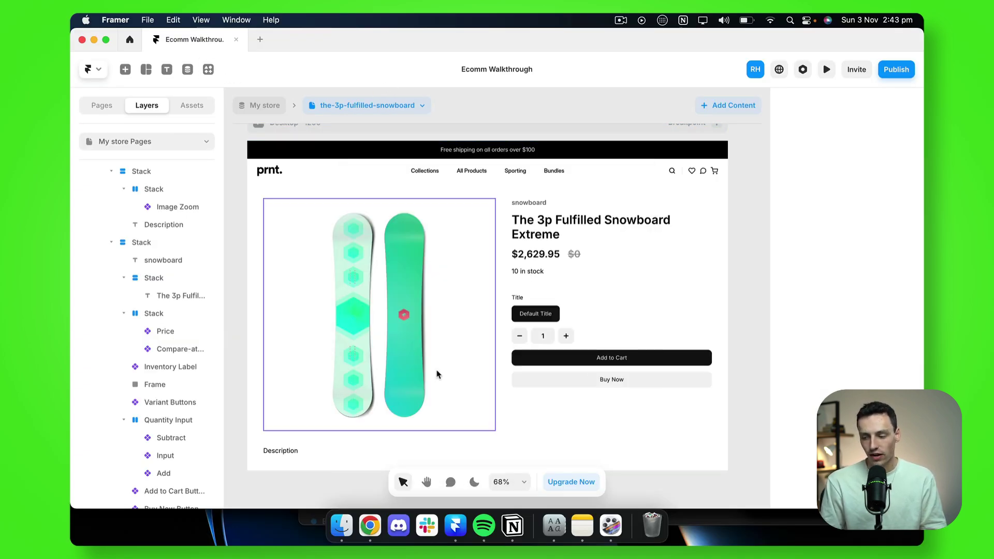
pyautogui.click(626, 446)
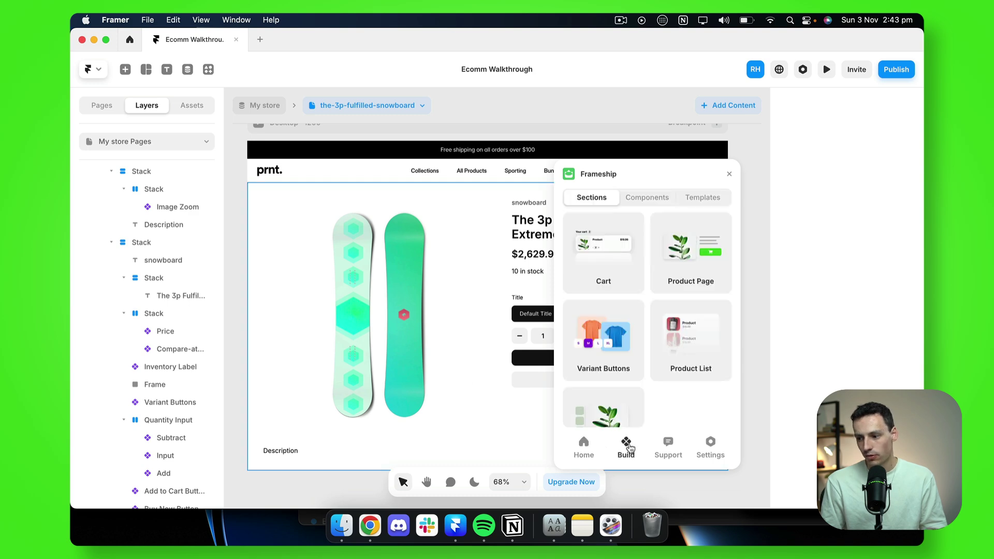
pyautogui.click(623, 255)
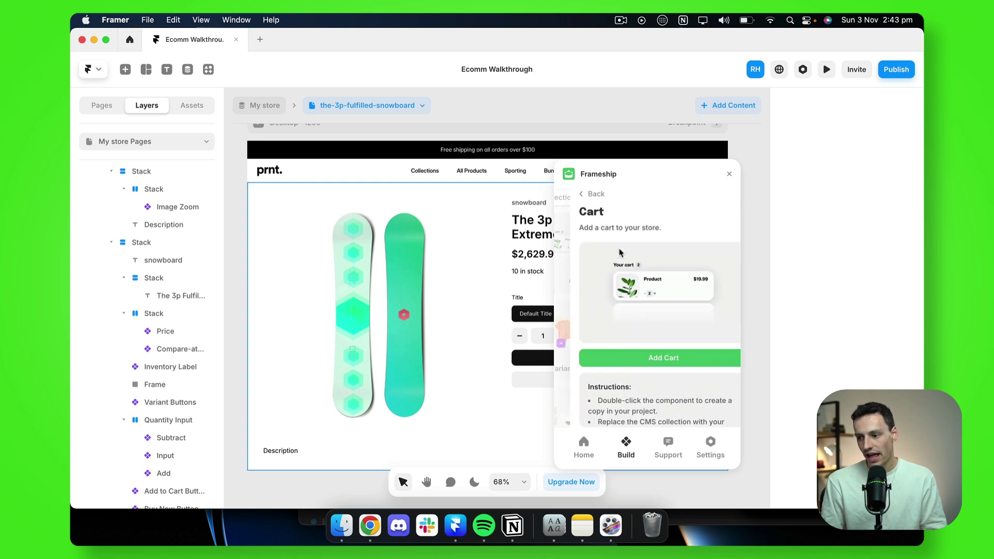
pyautogui.click(647, 358)
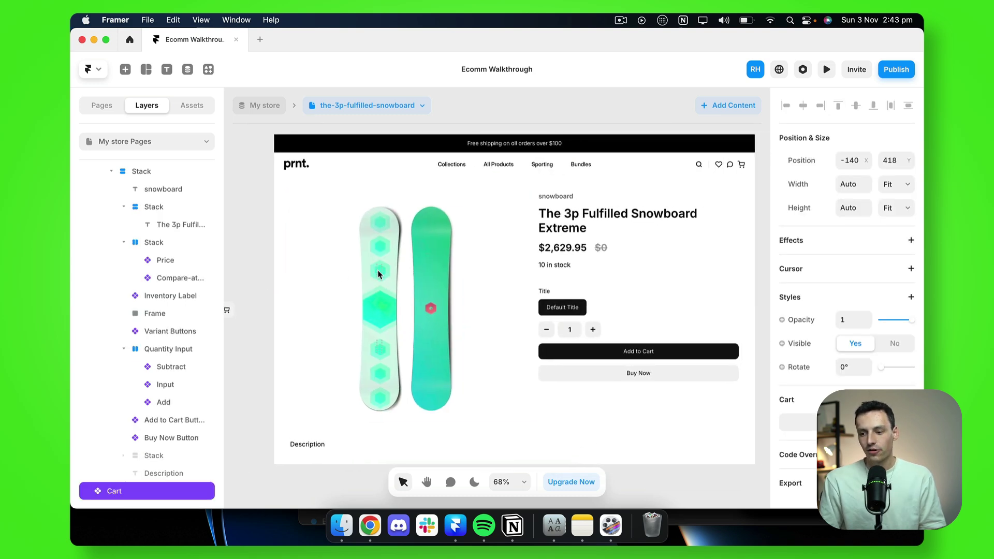
pyautogui.moveTo(228, 298); pyautogui.dragTo(749, 167)
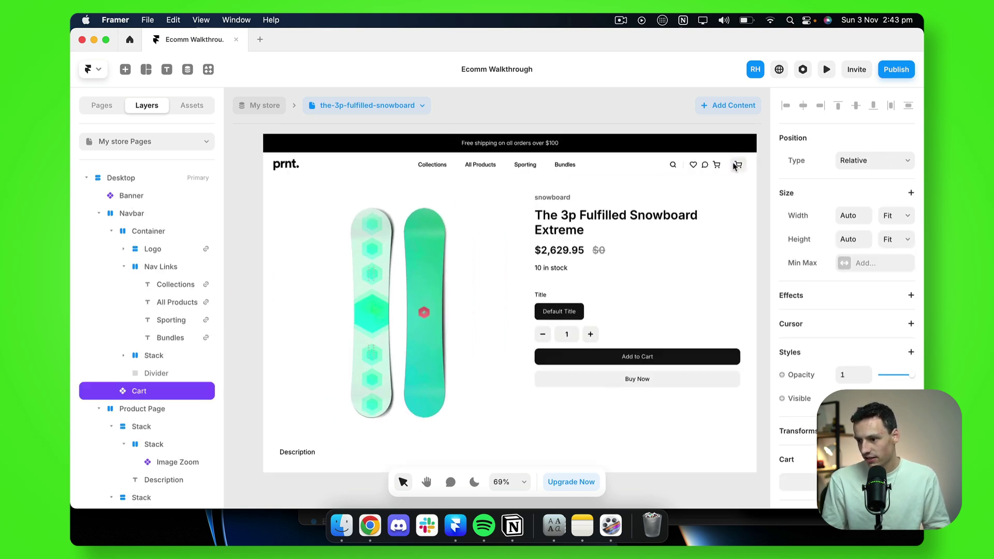
# Preview the page and confirm the navbar cart opens an empty cart drawer.
pyautogui.scroll(5, 746, 167)
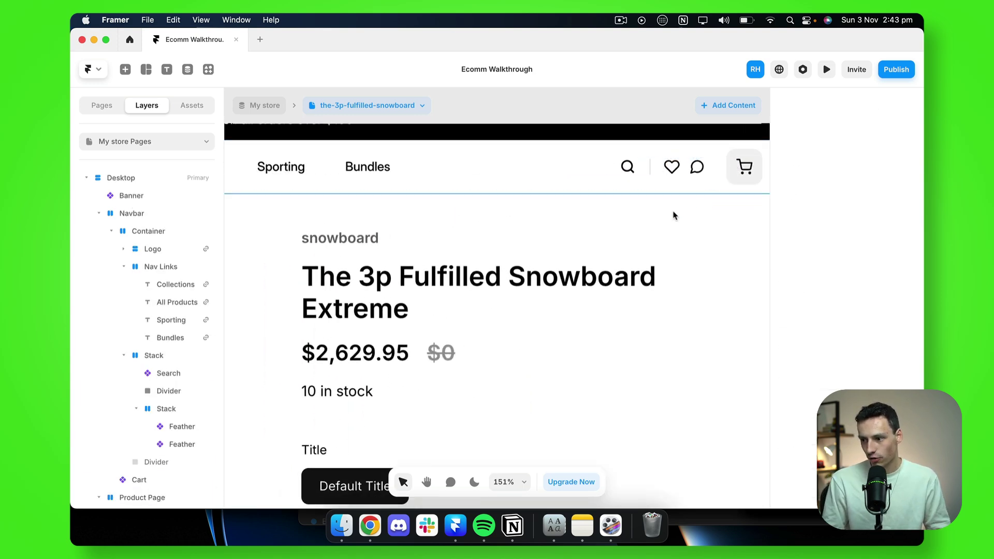
pyautogui.scroll(-3, 673, 212)
pyautogui.click(826, 69)
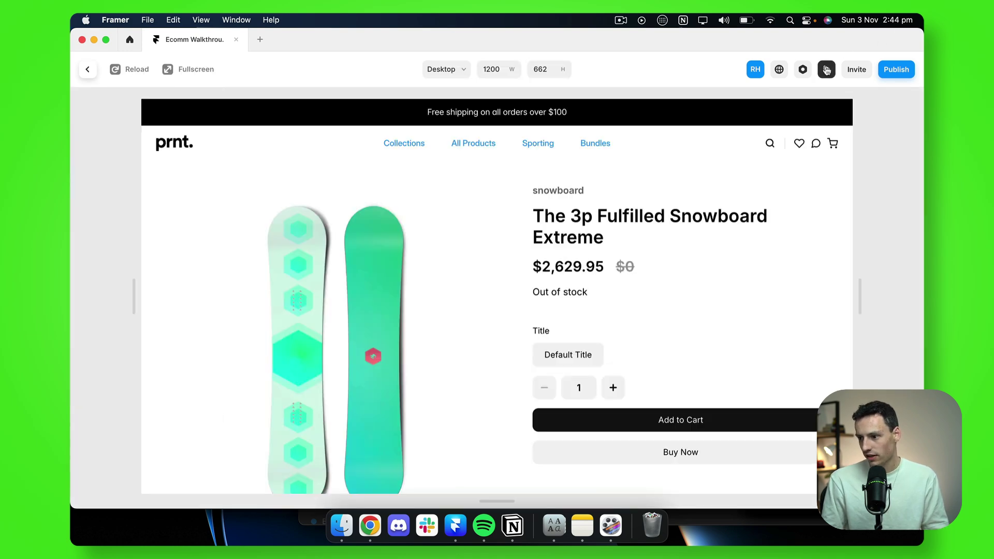
pyautogui.click(826, 145)
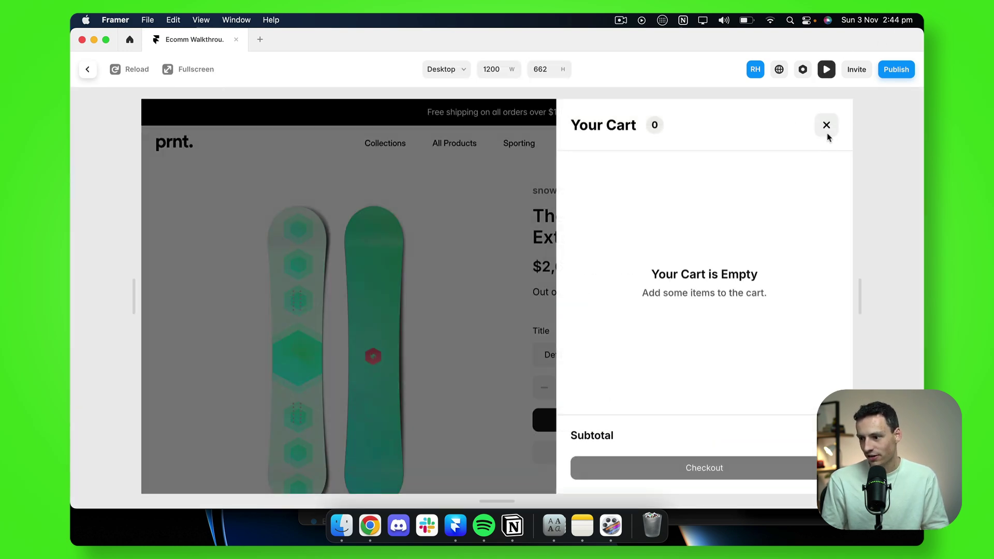
pyautogui.press('Escape')
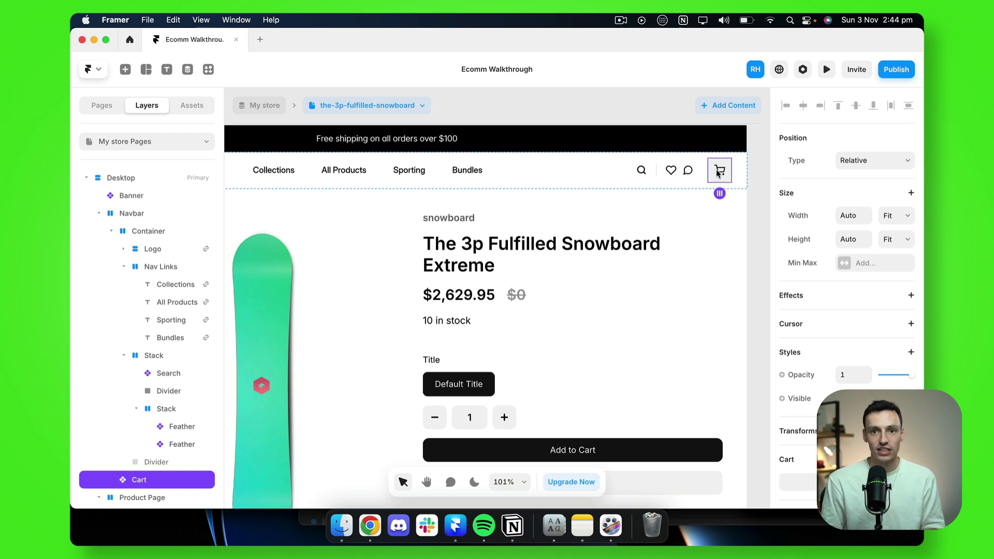
# Unlink the navbar Cart instance and inspect its Variant 1 button, drawer, product list and empty state.
pyautogui.doubleClick(717, 172)
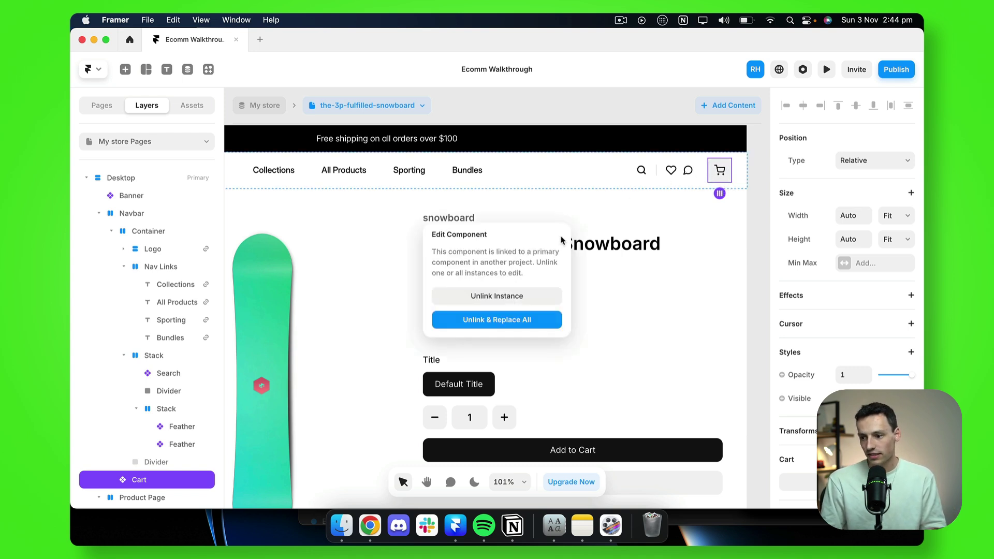
pyautogui.click(524, 297)
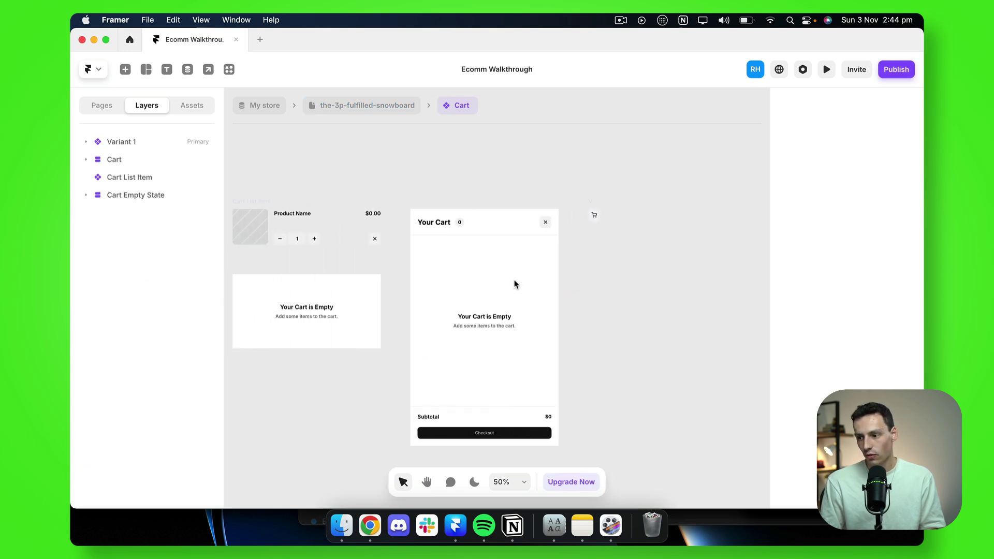
pyautogui.click(650, 157)
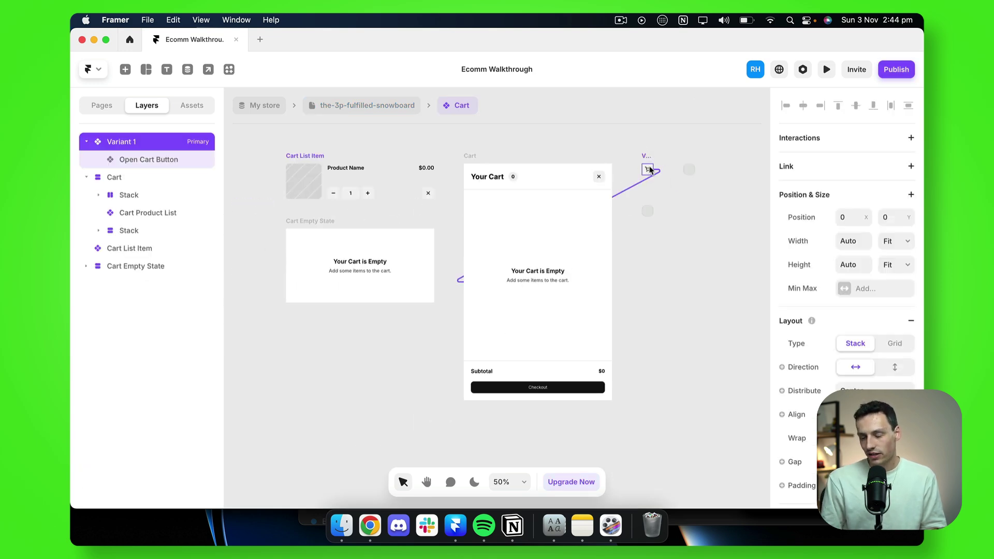
pyautogui.click(470, 156)
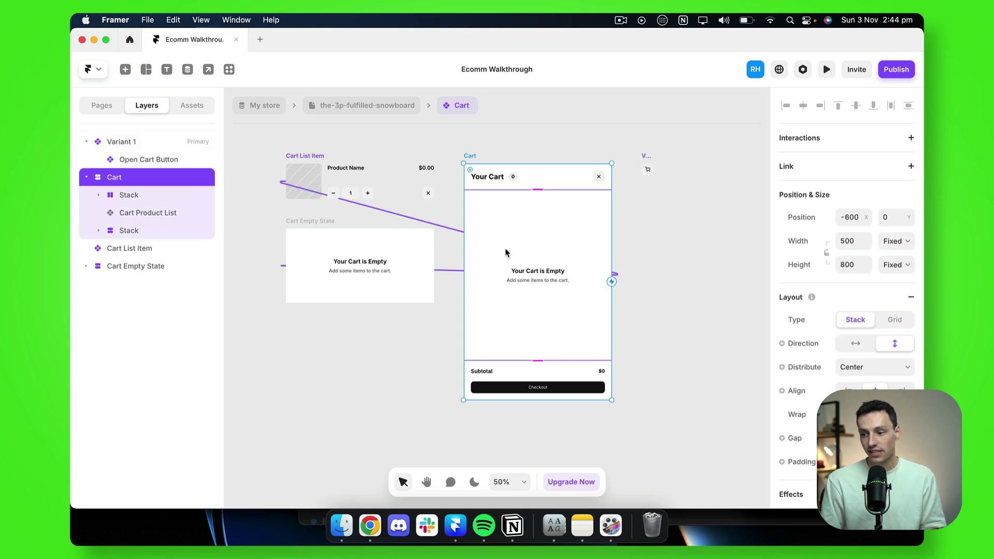
pyautogui.scroll(2, 506, 253)
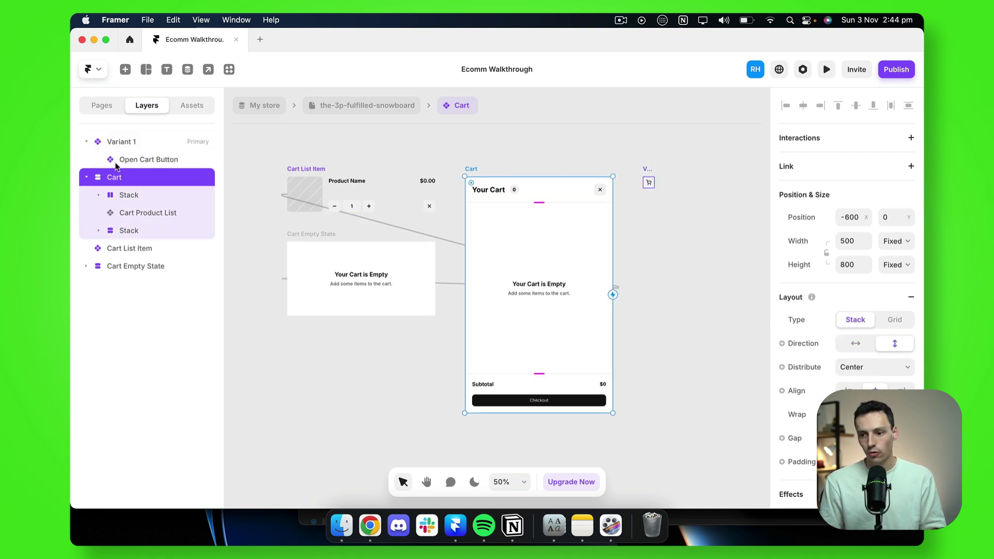
pyautogui.click(188, 209)
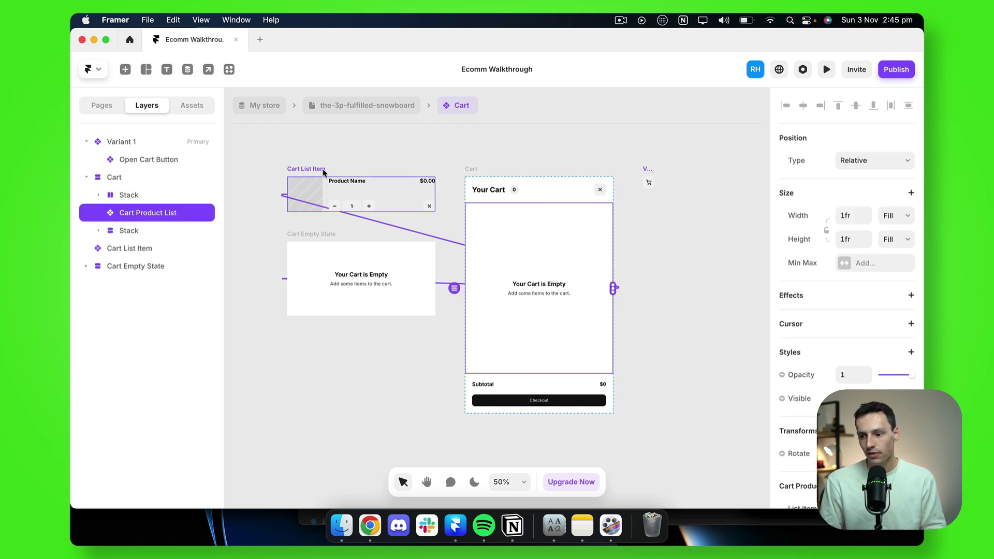
pyautogui.click(336, 234)
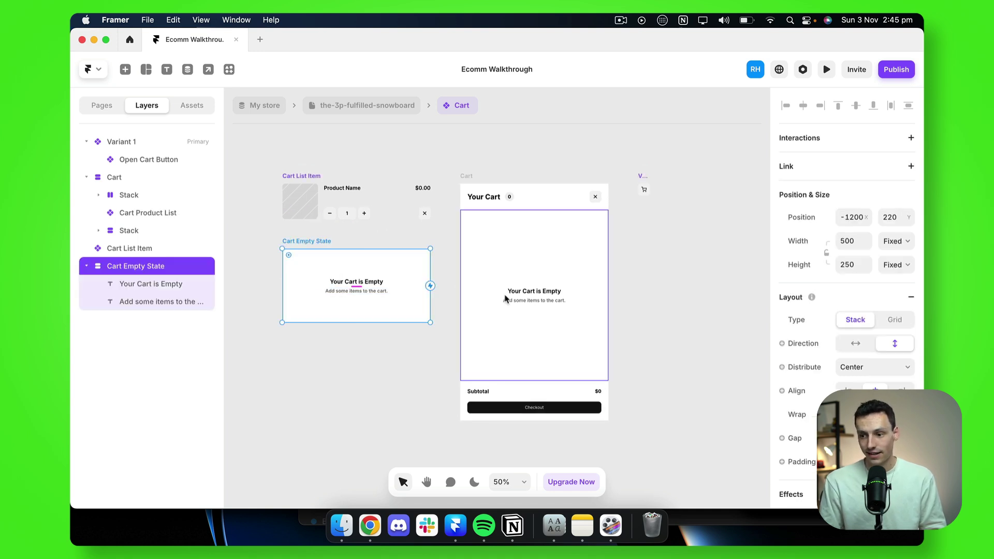
pyautogui.scroll(-1, 486, 269)
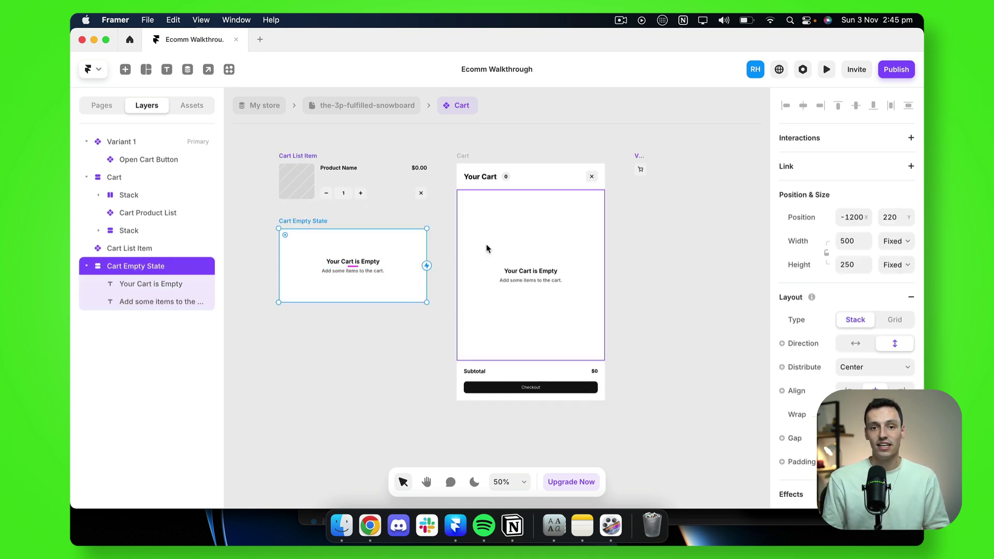
pyautogui.hscroll(-1, 486, 247)
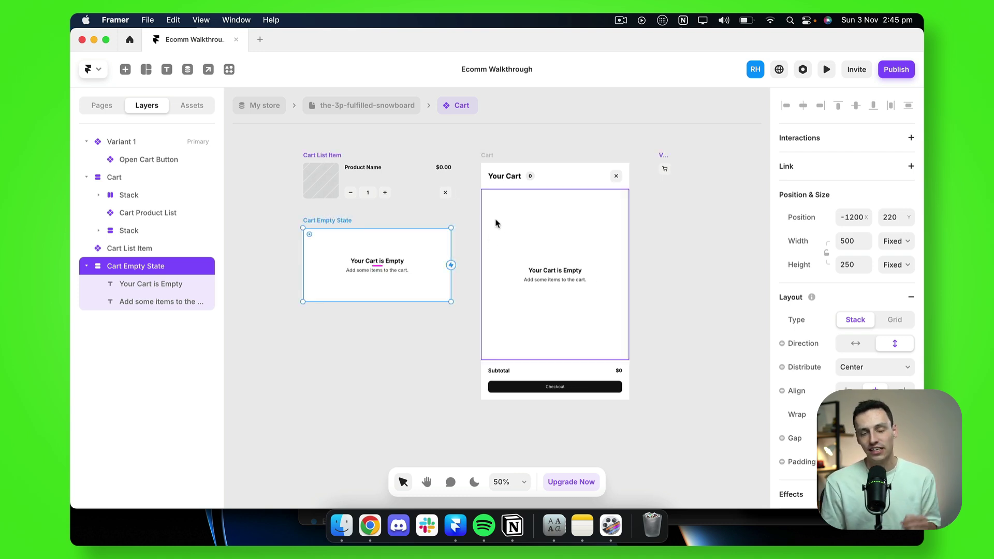
pyautogui.scroll(2, 487, 218)
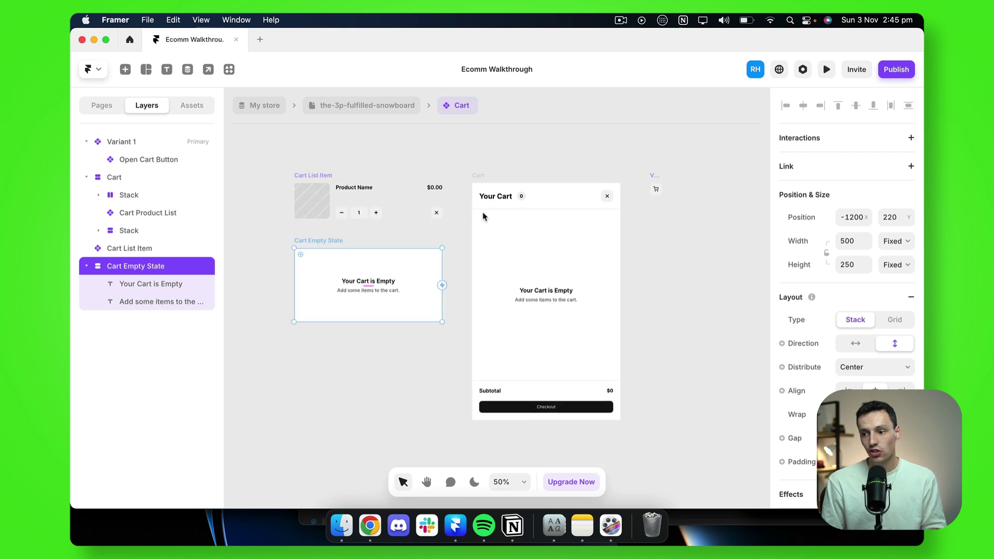
# Insert a My store CMS collection list onto the cart component canvas.
pyautogui.click(126, 70)
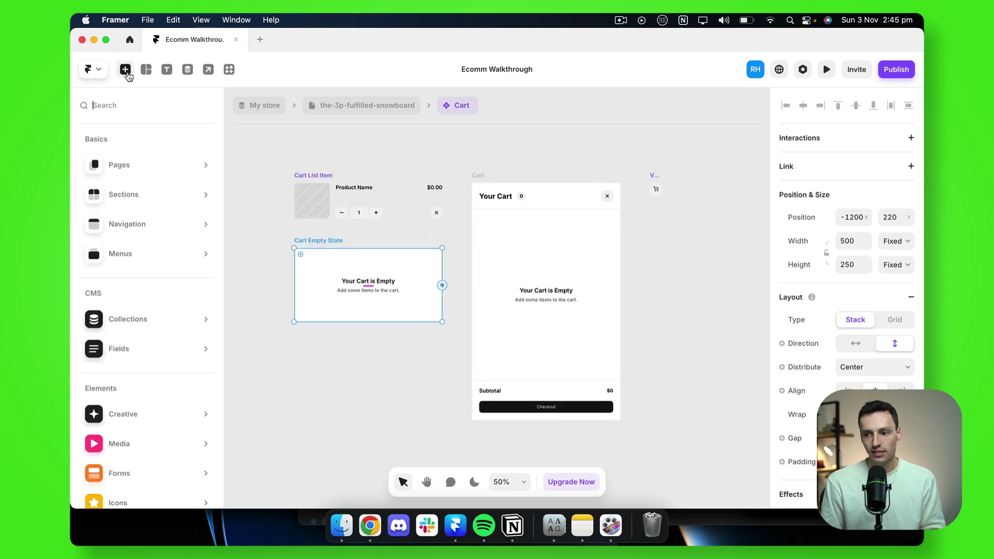
pyautogui.moveTo(155, 320)
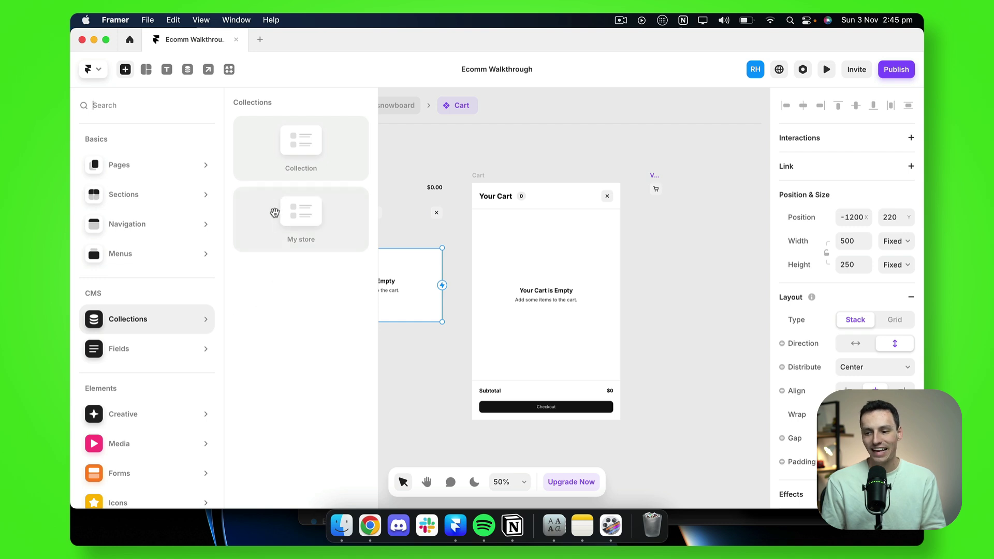
pyautogui.moveTo(277, 219); pyautogui.dragTo(324, 375)
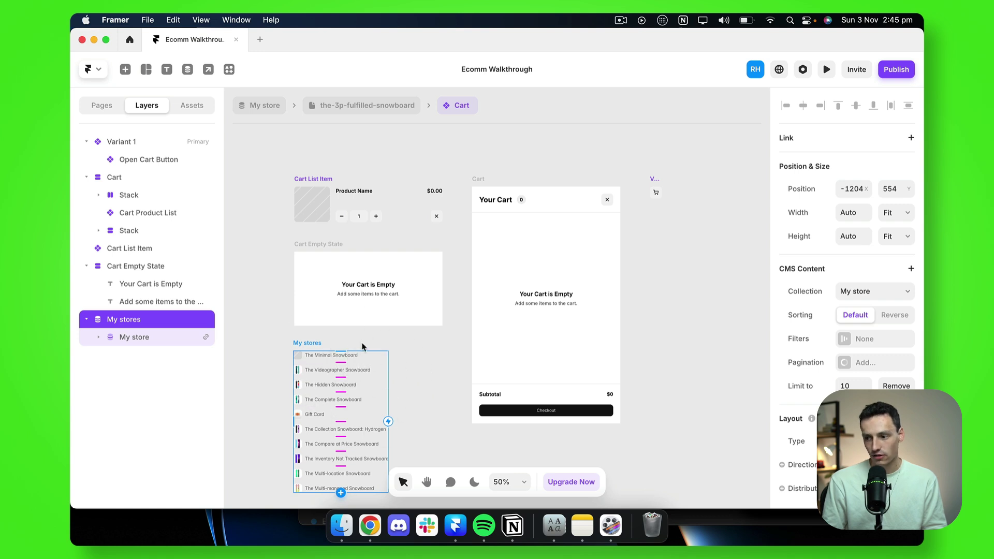
pyautogui.click(455, 332)
# Set the Cart Product List's collection to My stores and return to the snowboard page.
pyautogui.click(588, 286)
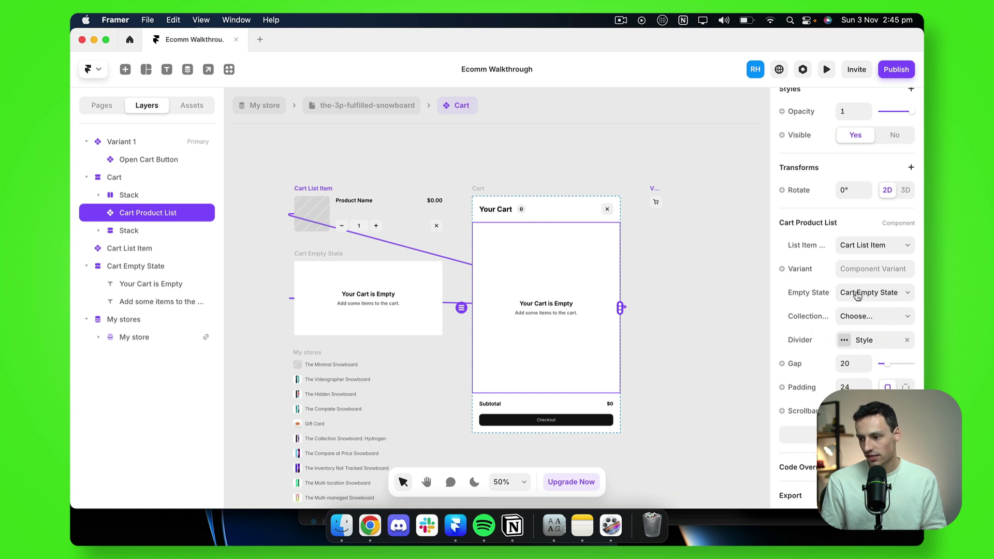
pyautogui.click(863, 319)
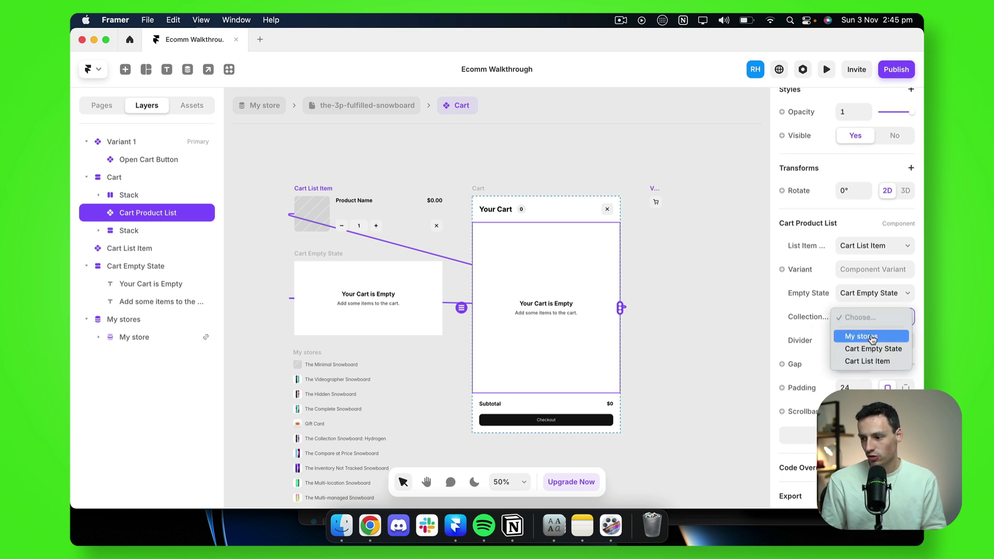
pyautogui.click(873, 337)
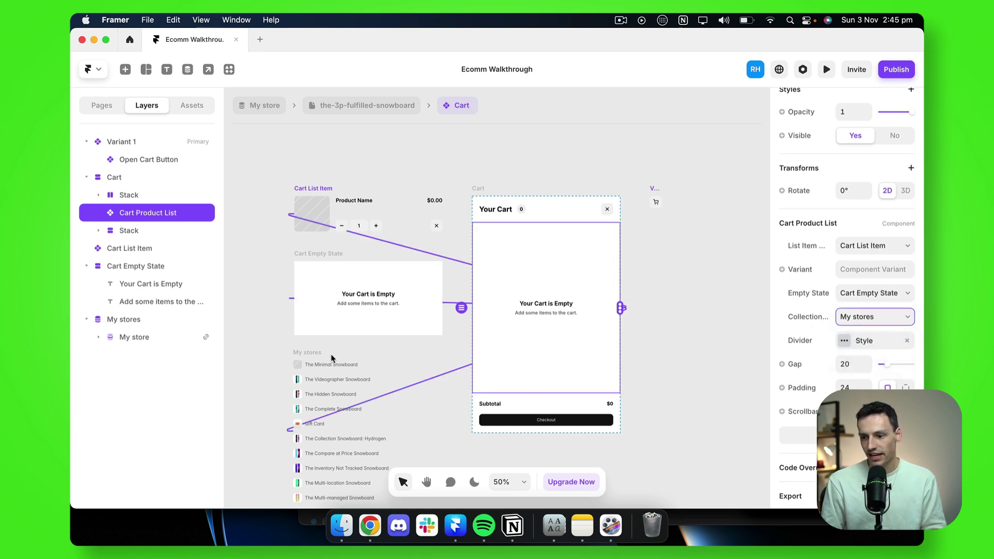
pyautogui.scroll(-3, 339, 396)
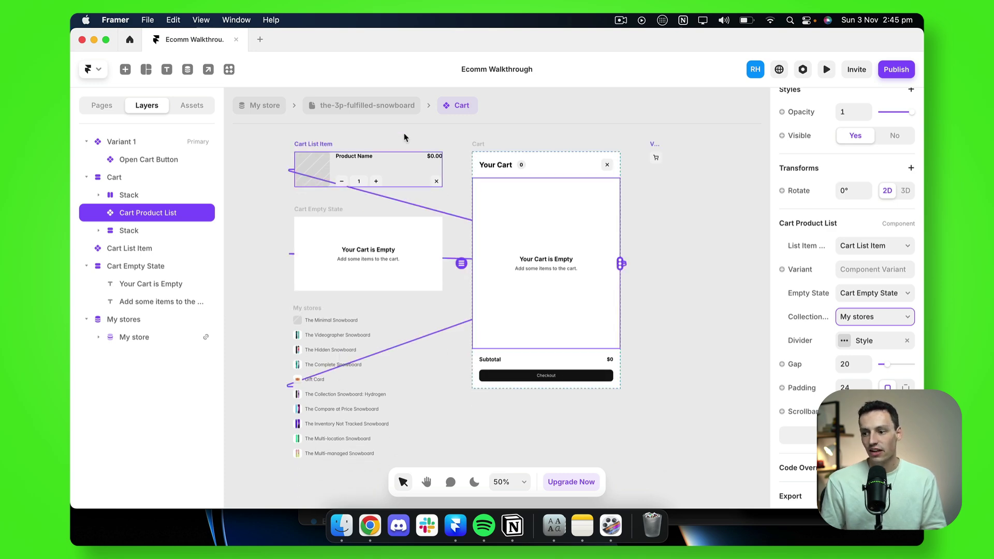
pyautogui.click(383, 107)
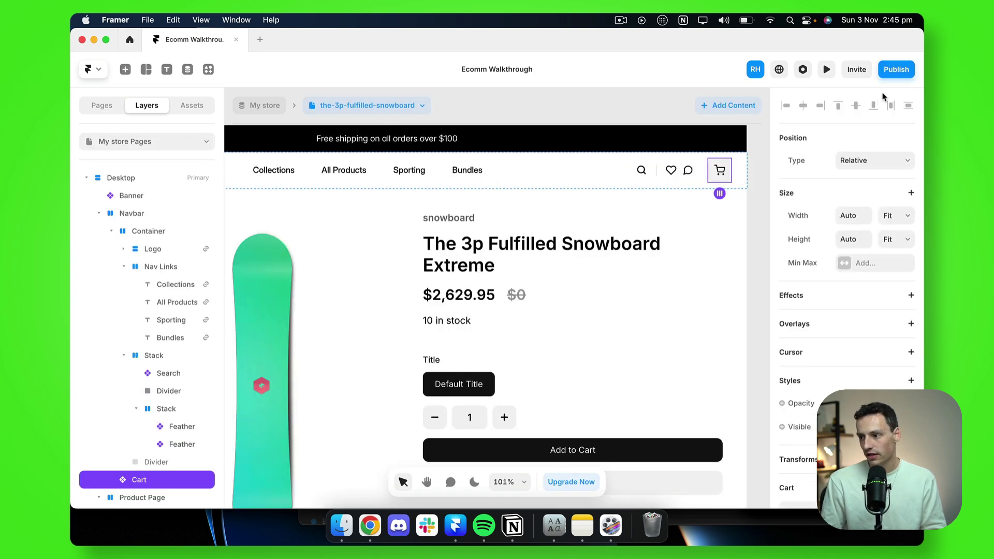
# Publish the site and add two snowboards to the cart on the live product page.
pyautogui.click(896, 69)
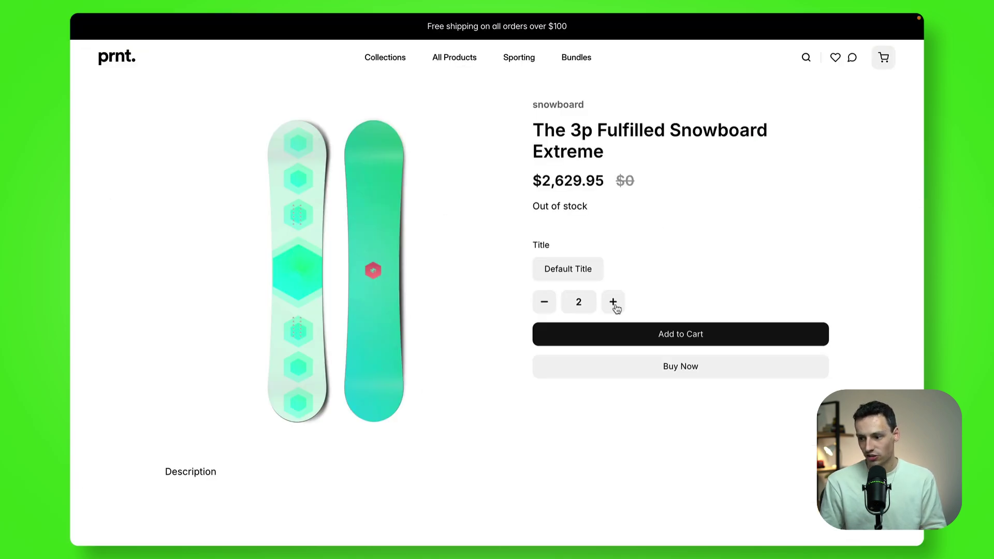
pyautogui.click(624, 333)
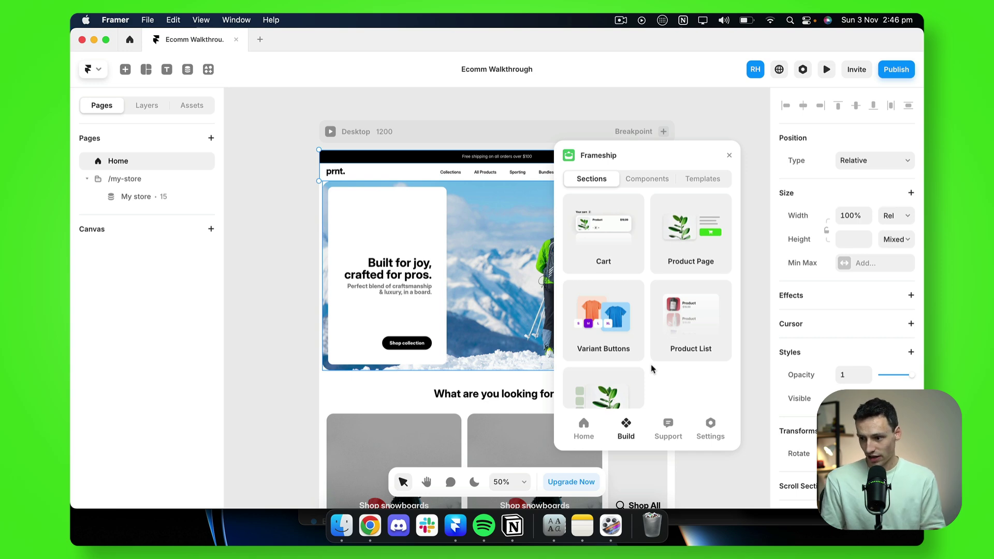
# Browse Frameship's Sections and Components libraries, then open the Support tab's Help Center.
pyautogui.scroll(-2, 624, 346)
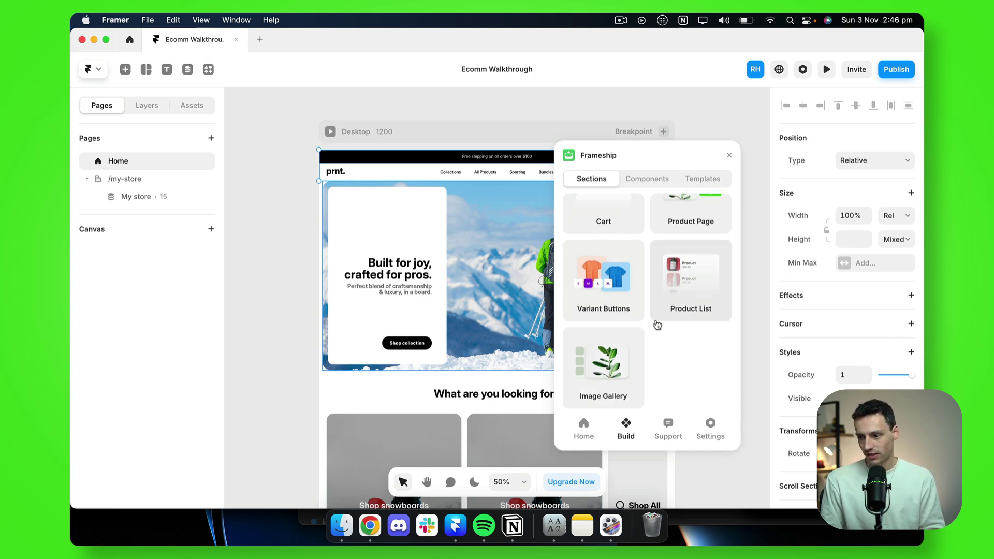
pyautogui.click(648, 181)
pyautogui.scroll(-10, 665, 243)
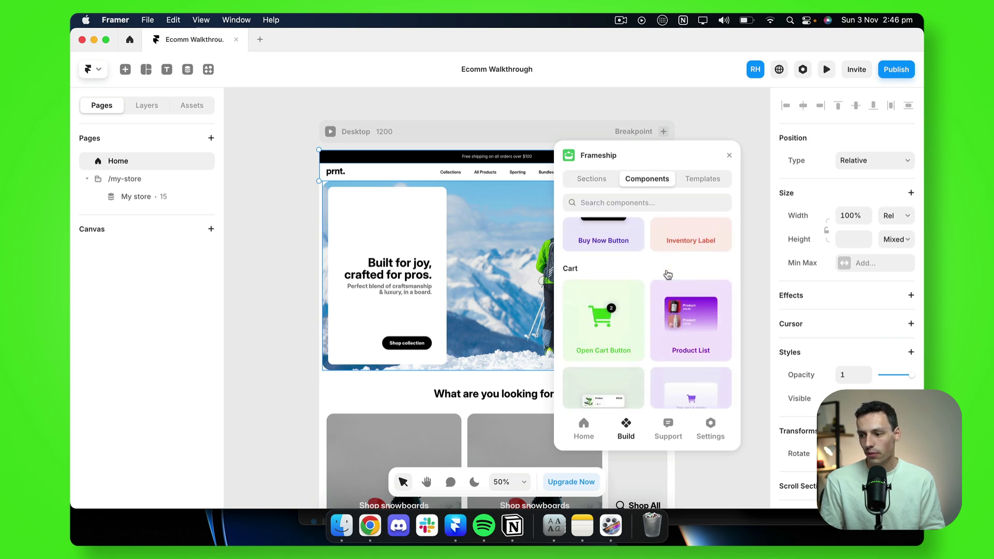
pyautogui.scroll(-10, 668, 274)
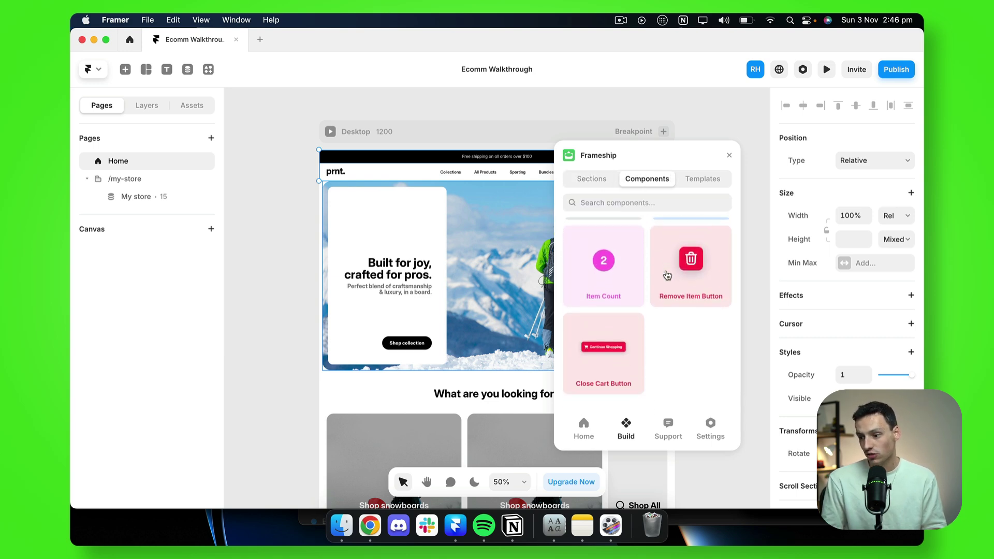
pyautogui.scroll(15, 668, 274)
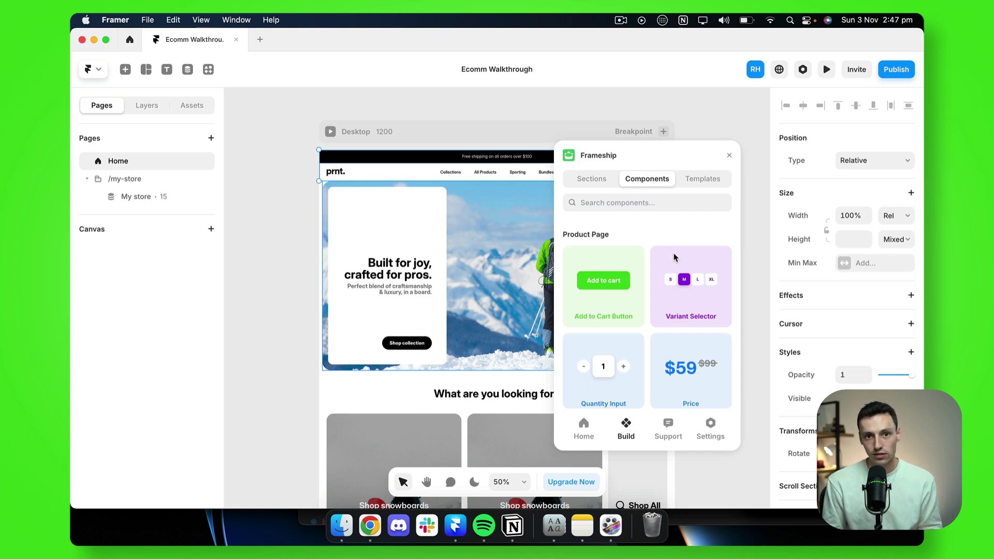
pyautogui.scroll(-5, 673, 259)
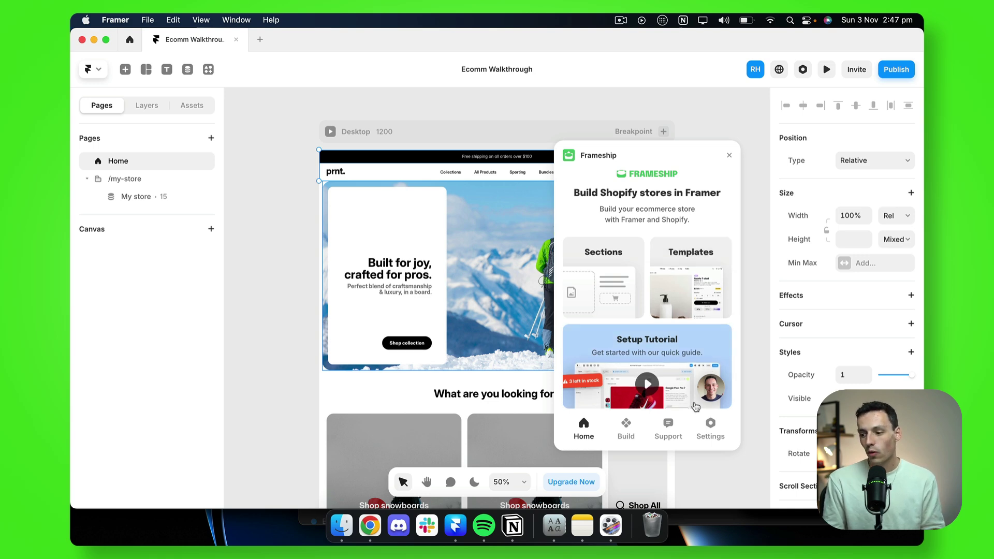
pyautogui.click(676, 427)
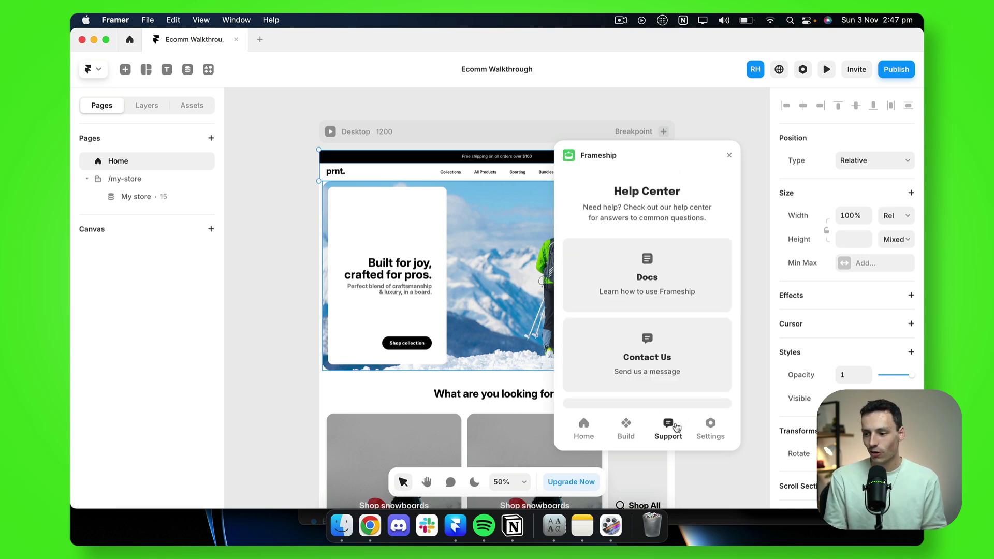